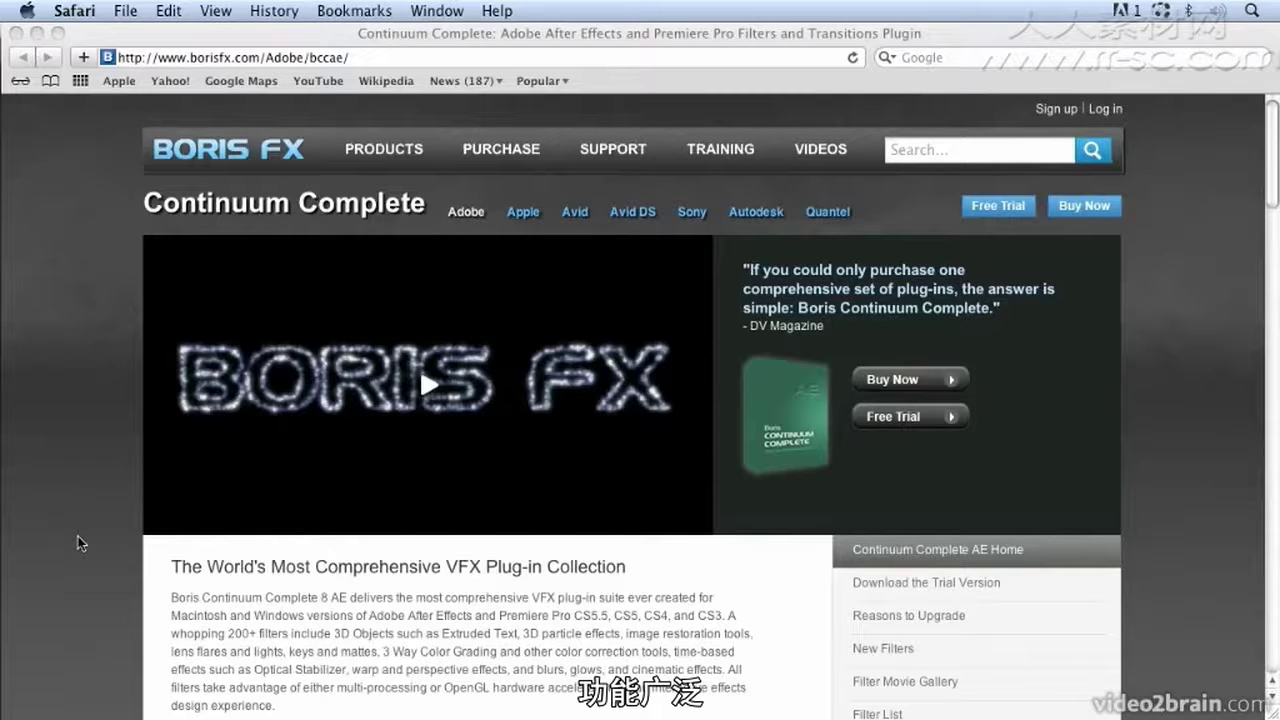
Step: Look through the Continuum Complete product page, from the overview down to the filter categories
scroll(81, 543, "down", 2)
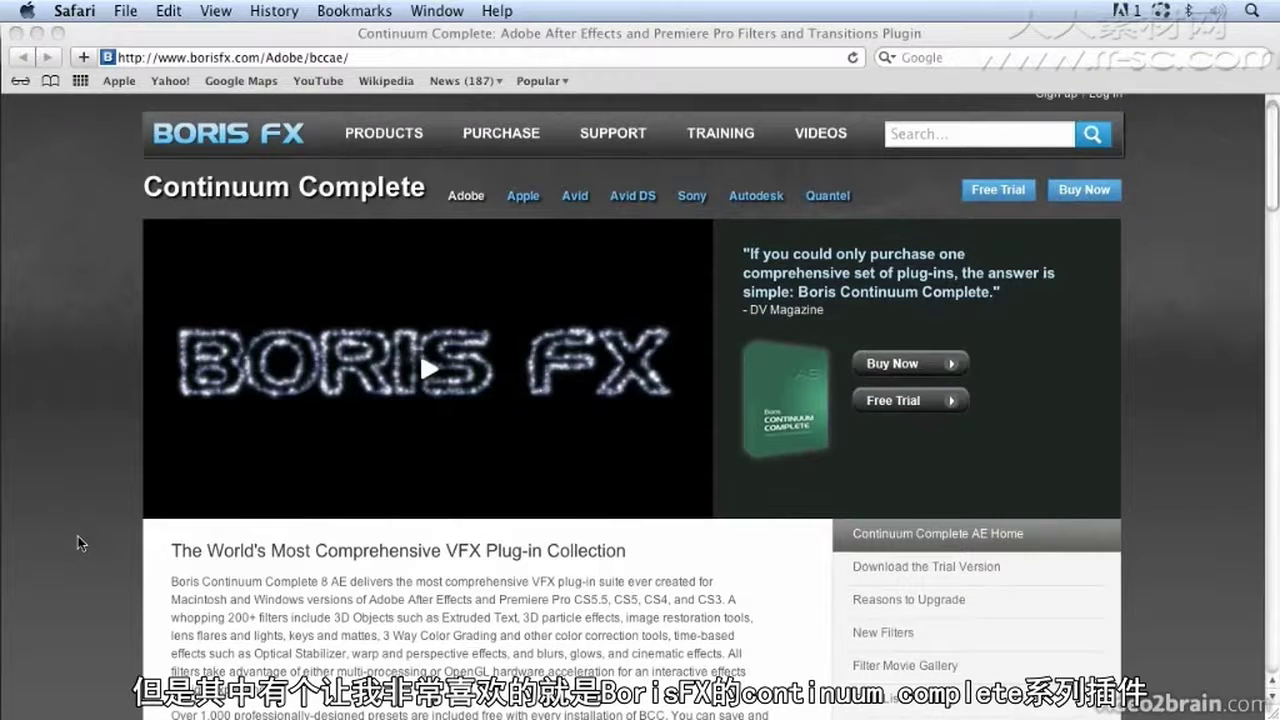
scroll(81, 543, "down", 3)
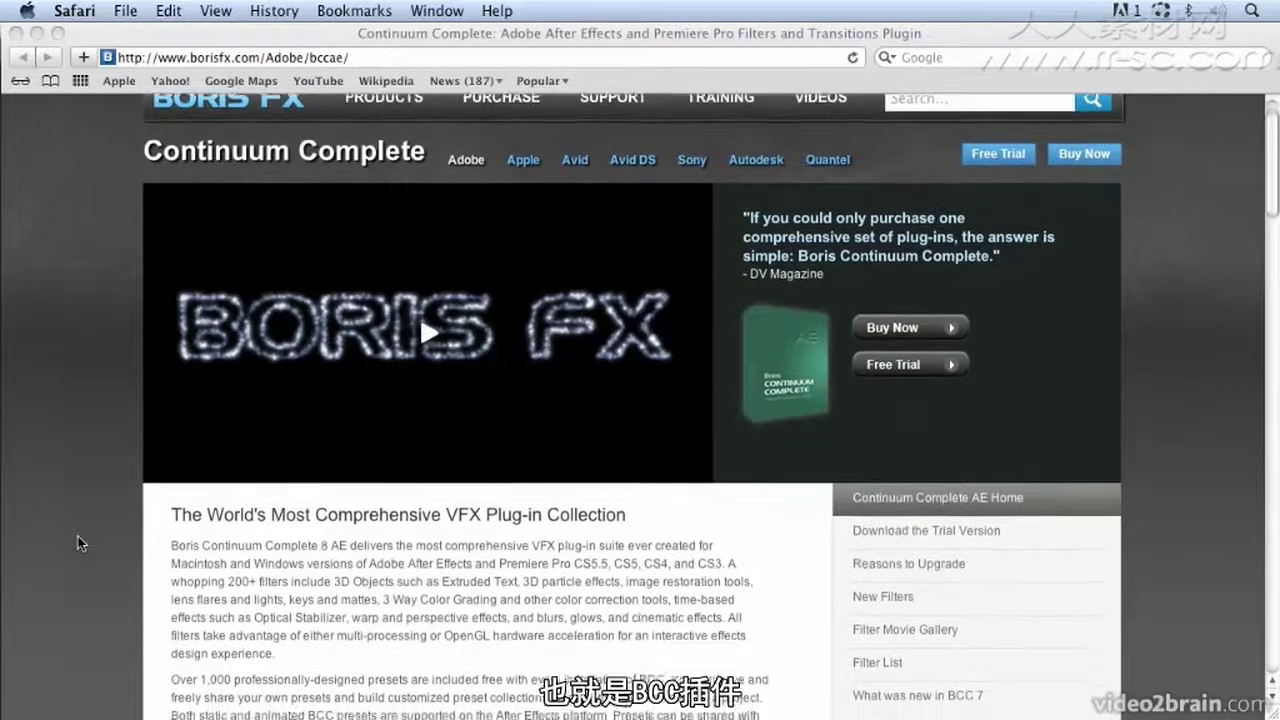
scroll(80, 543, "down", 10)
scroll(80, 543, "down", 6)
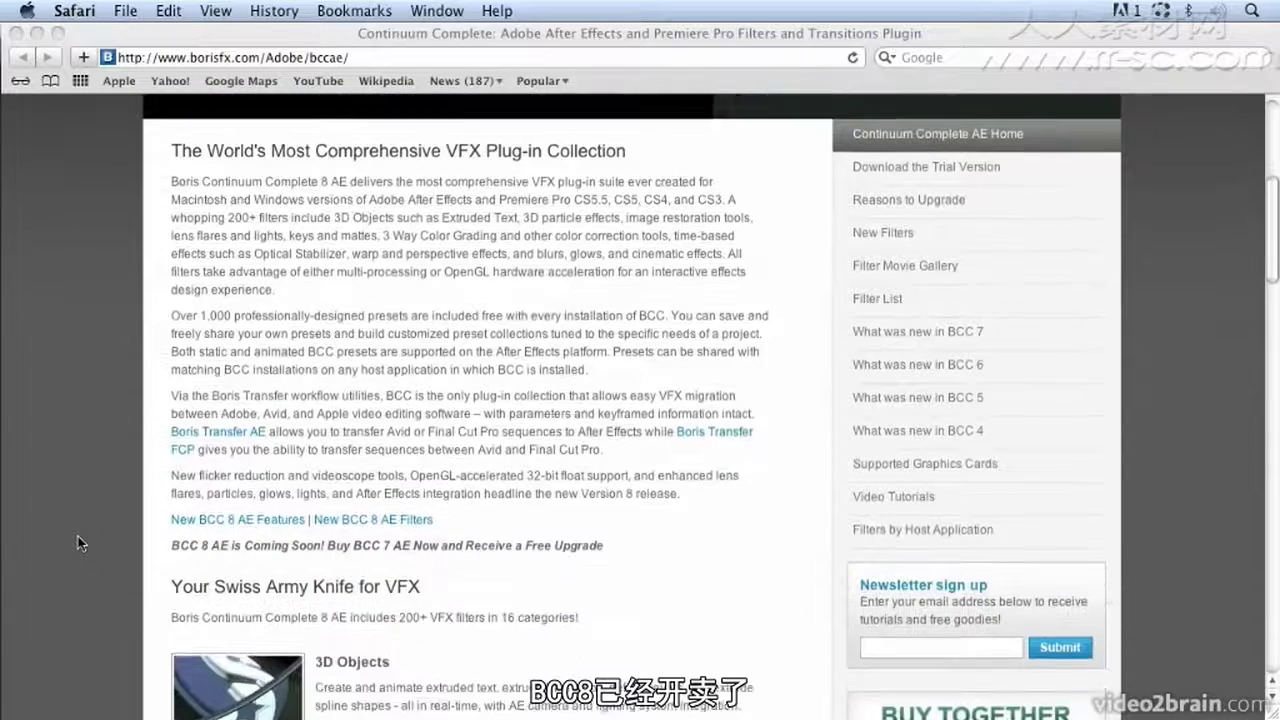
scroll(80, 543, "down", 18)
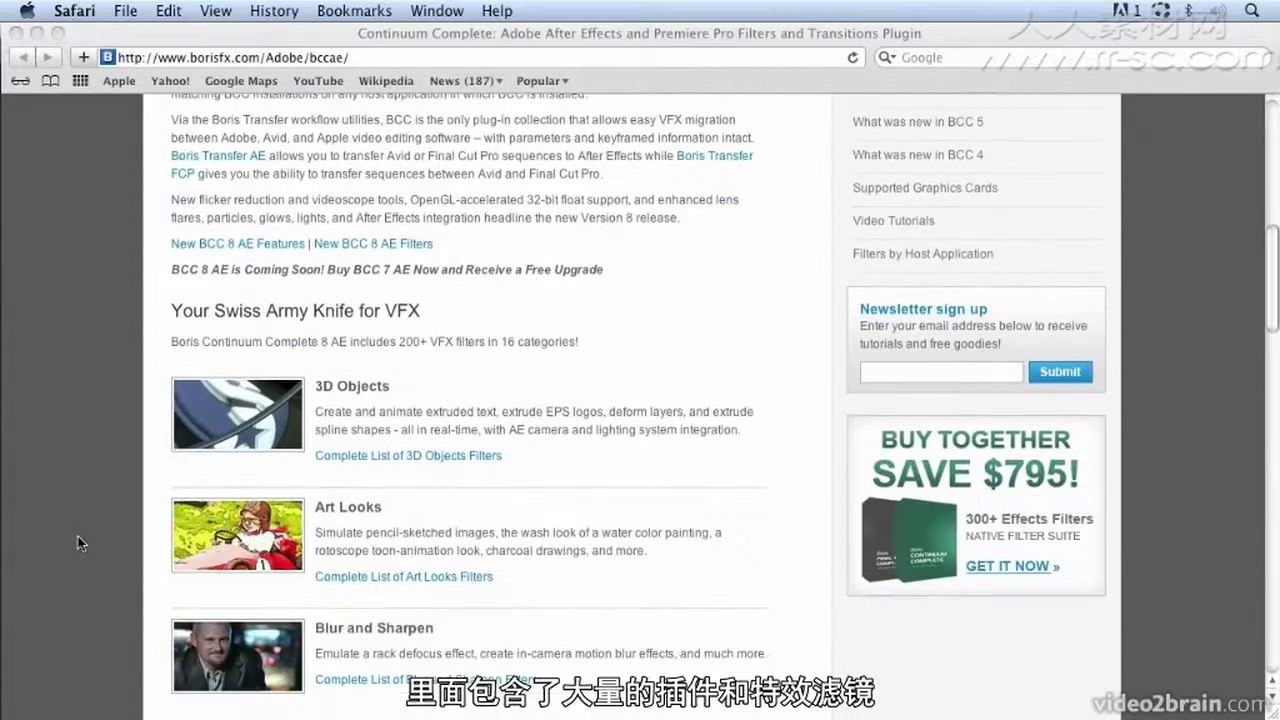
scroll(78, 536, "down", 4)
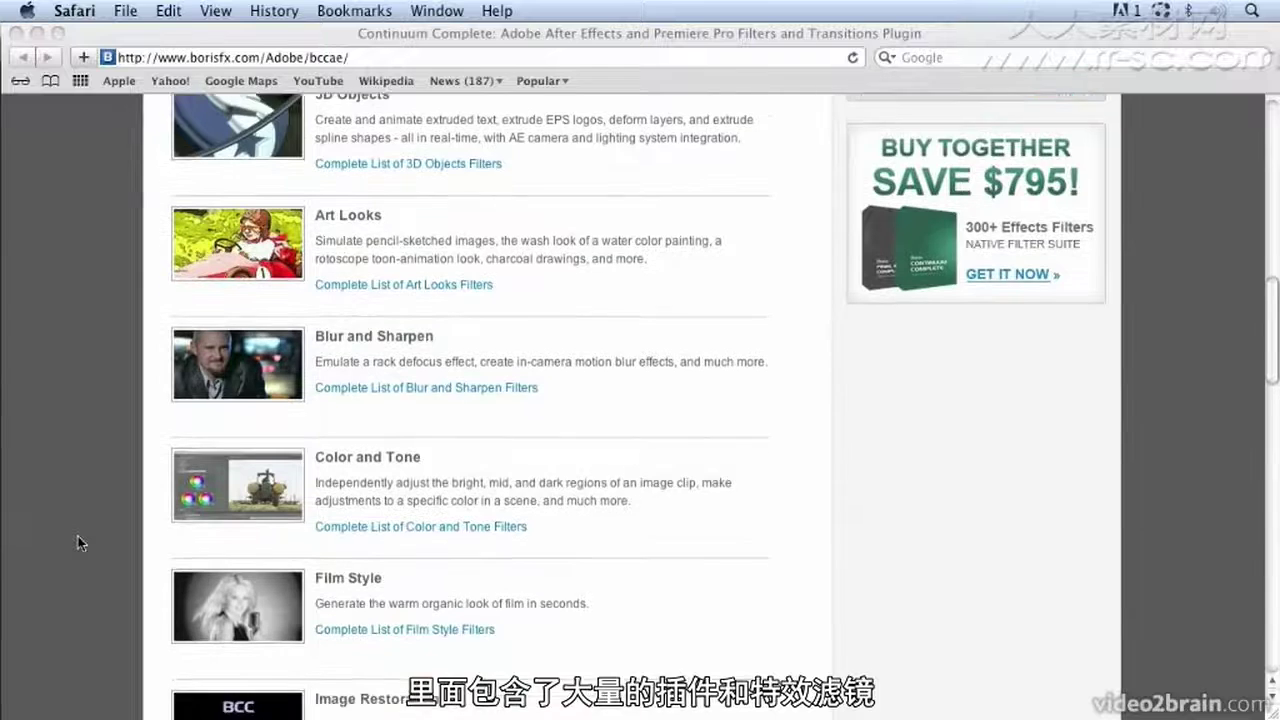
scroll(78, 536, "down", 14)
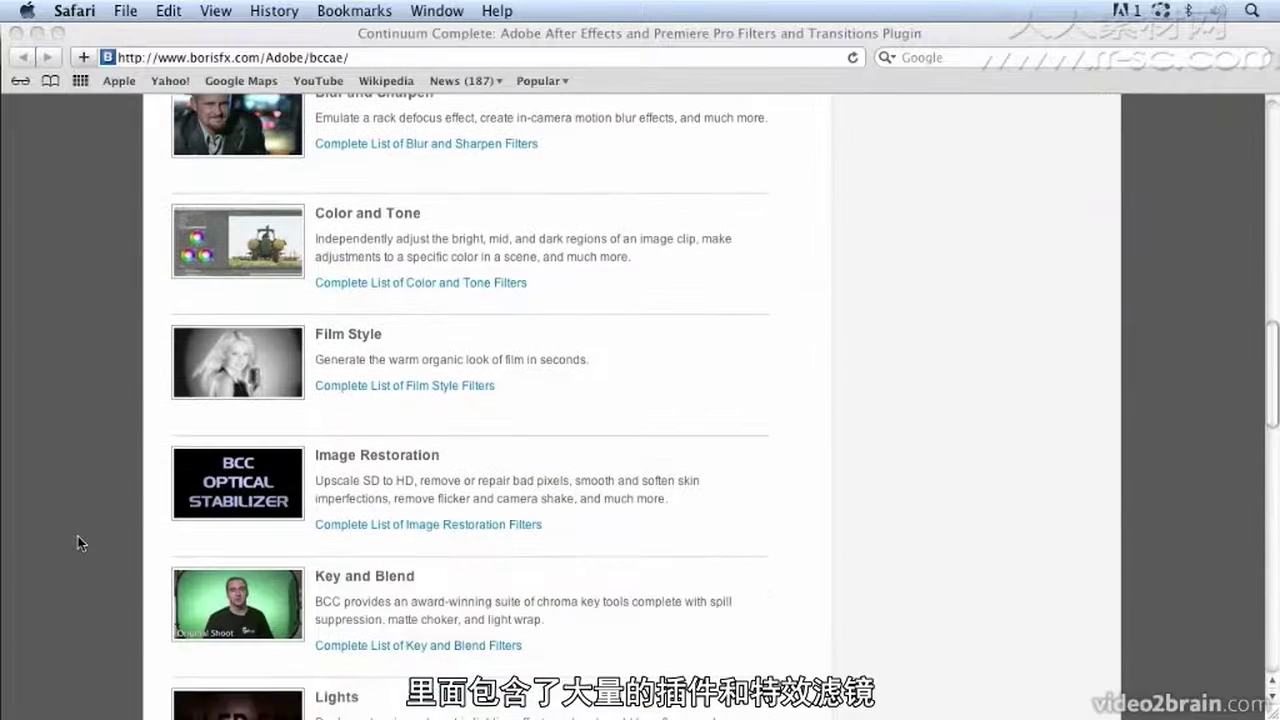
scroll(78, 536, "down", 1)
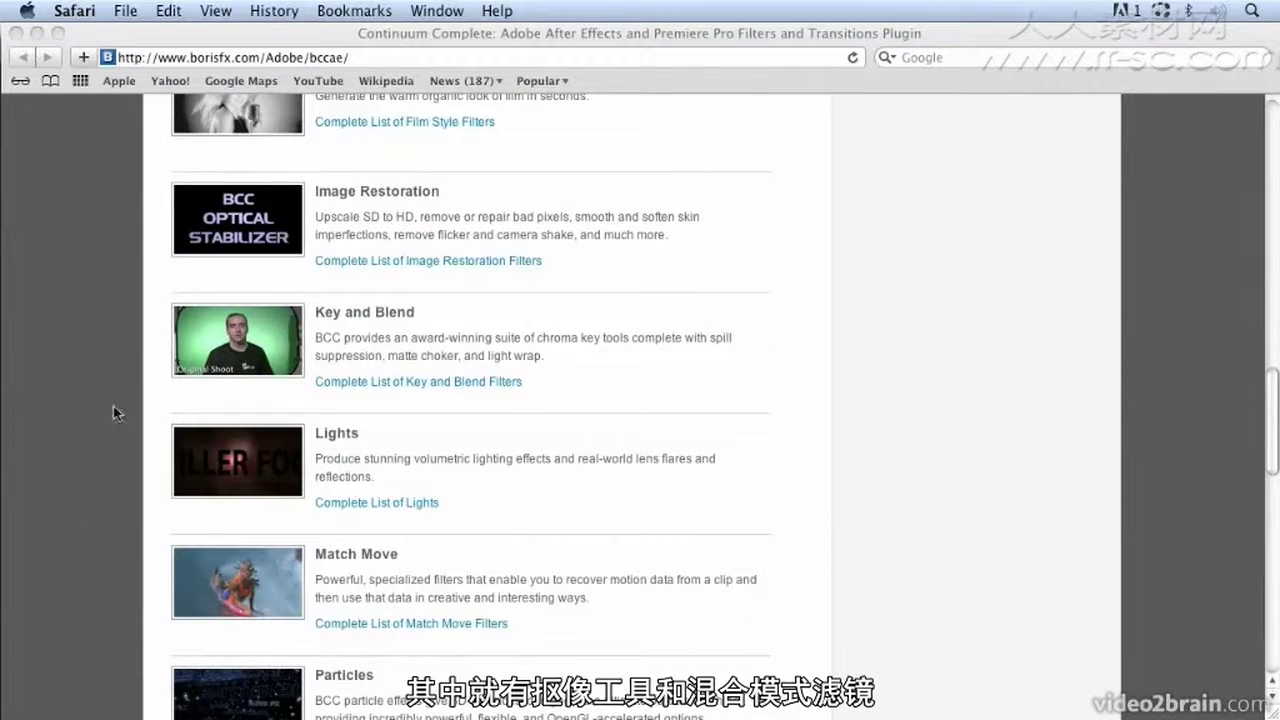
Step: Open the complete list of Key and Blend filters and read the documentation for the Chroma Key filter
left_click(422, 386)
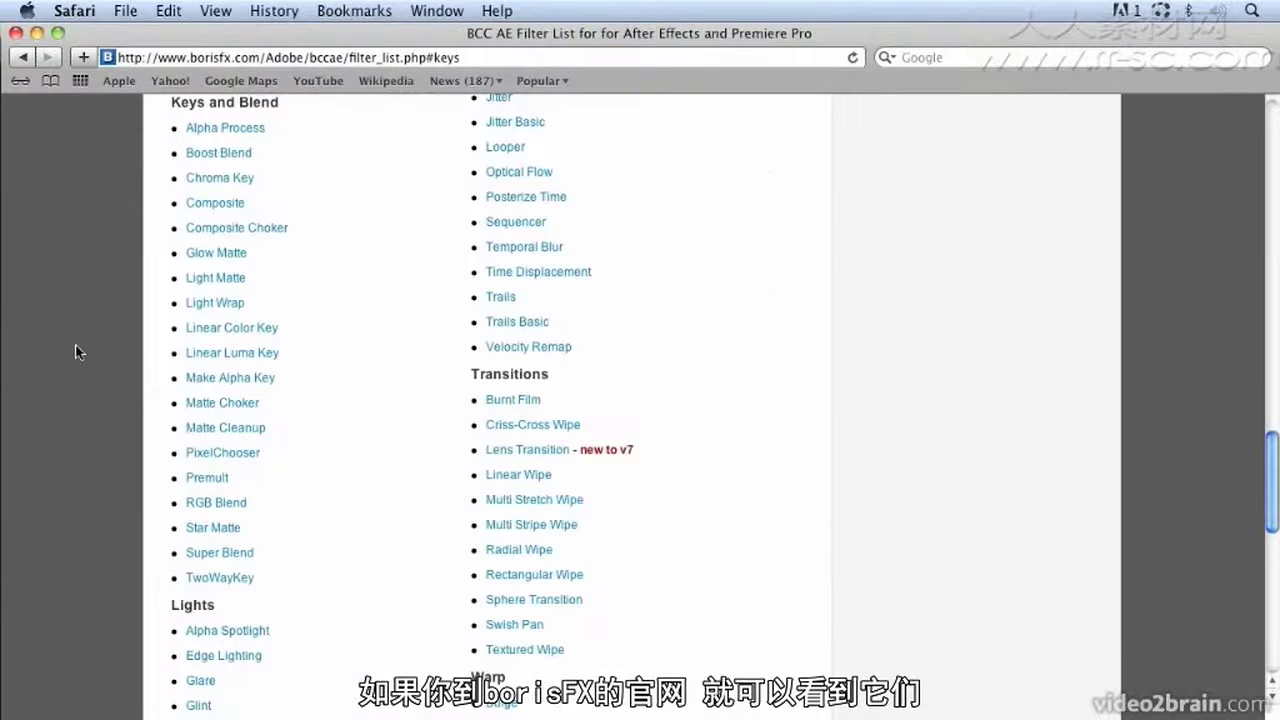
scroll(55, 368, "up", 1)
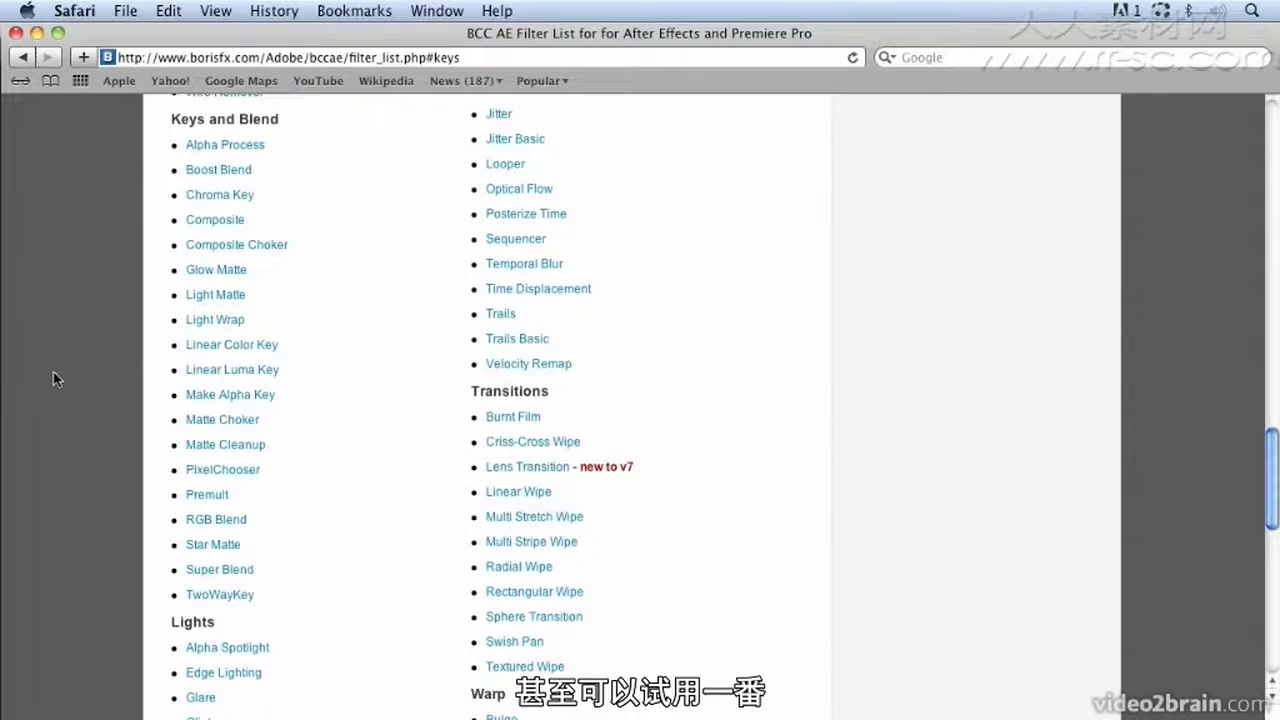
left_click(197, 196)
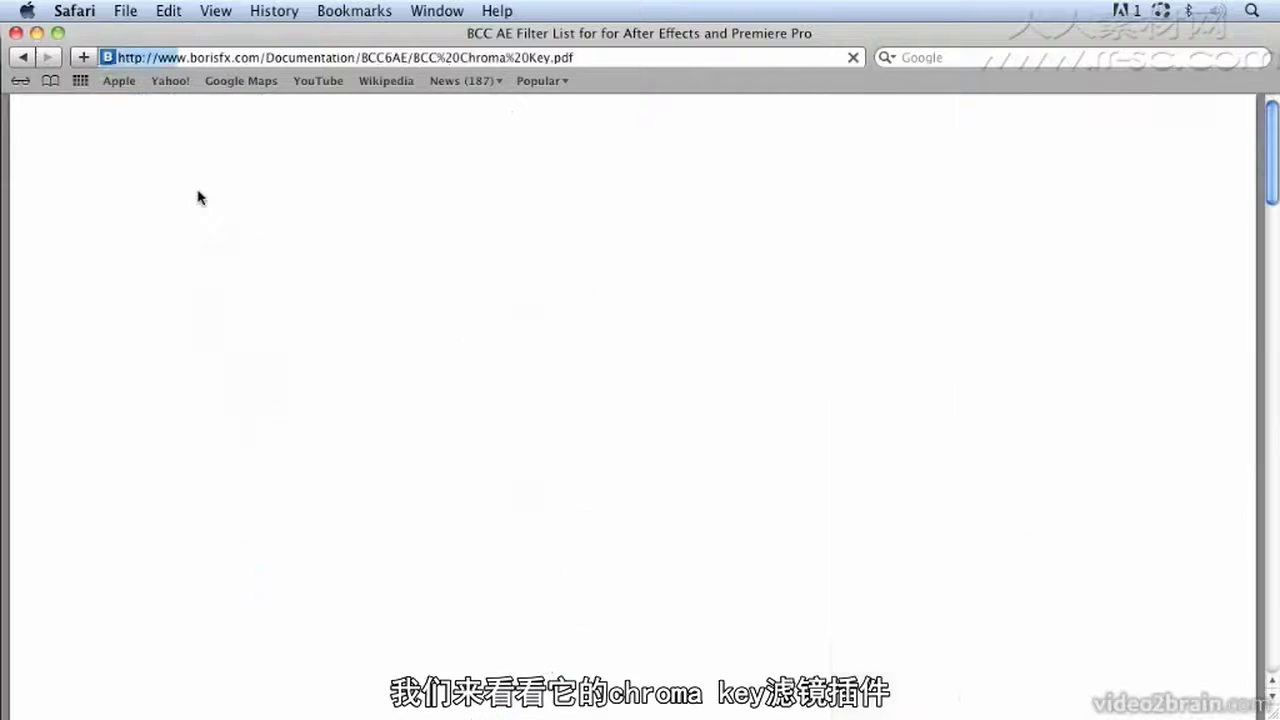
scroll(137, 287, "down", 5)
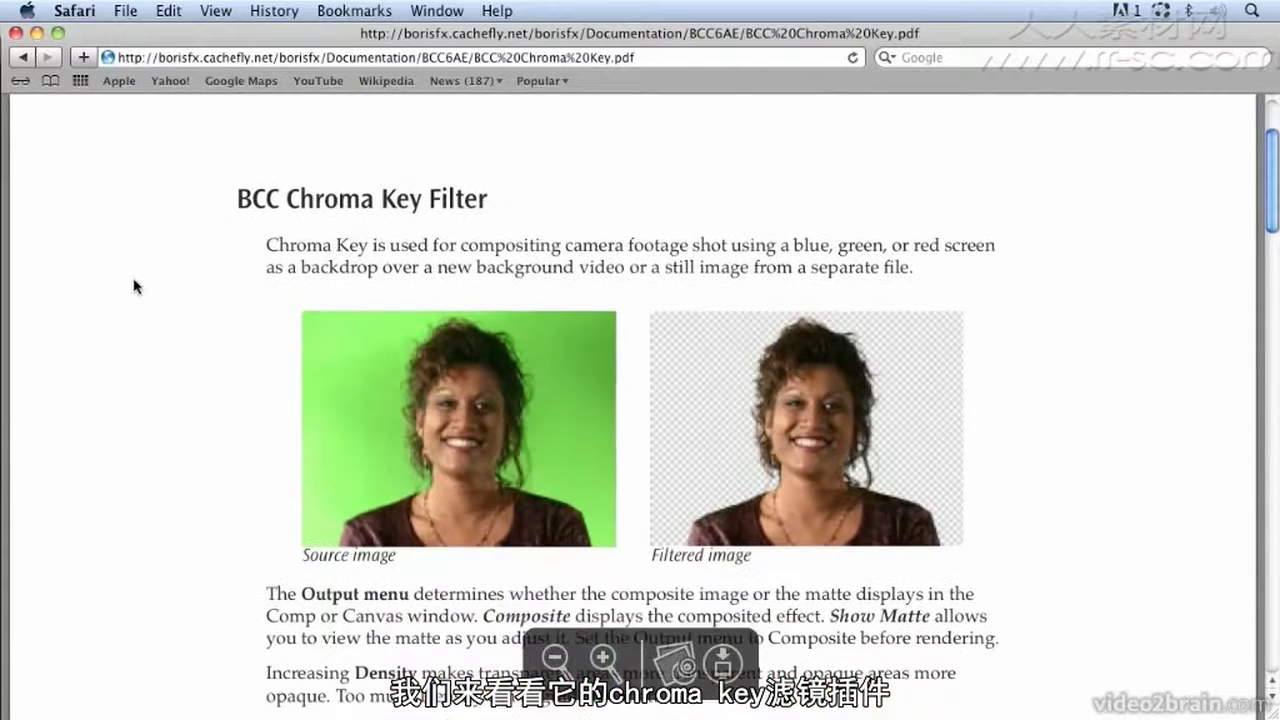
Step: Switch to After Effects and briefly hide the Sample_HD_Footage.mov layer to check the background image behind it
left_click(16, 32)
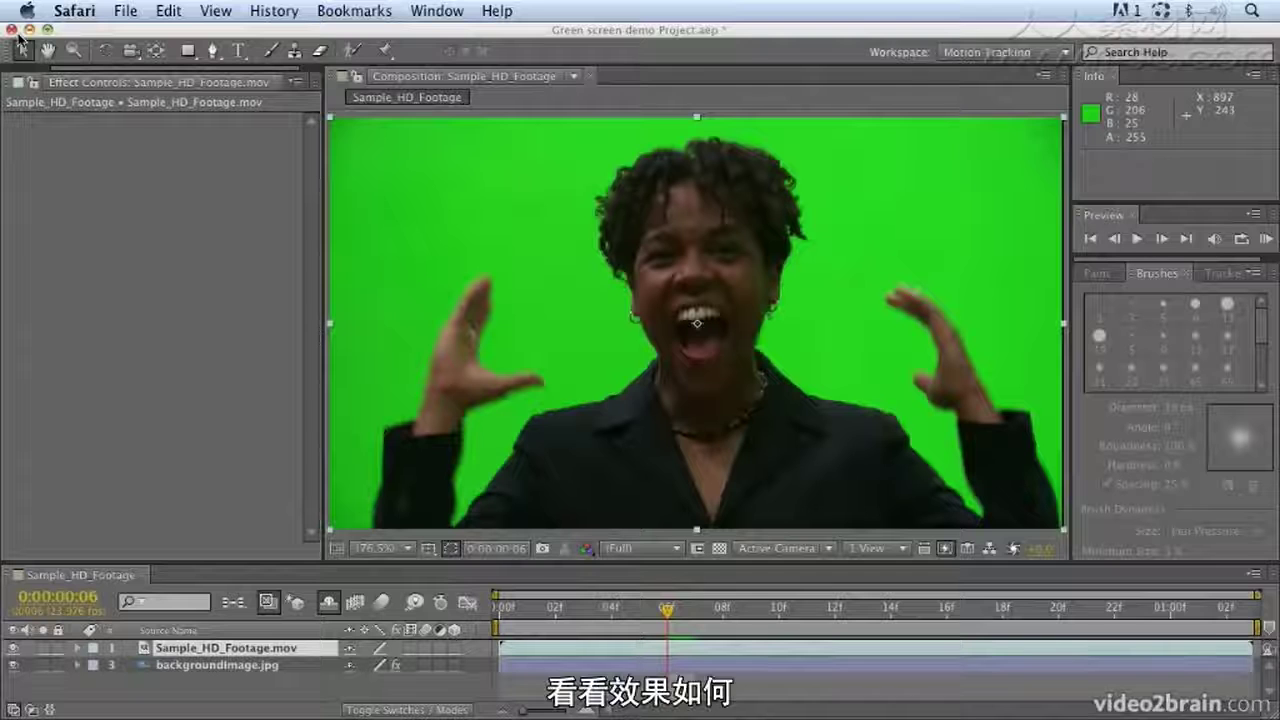
left_click(189, 298)
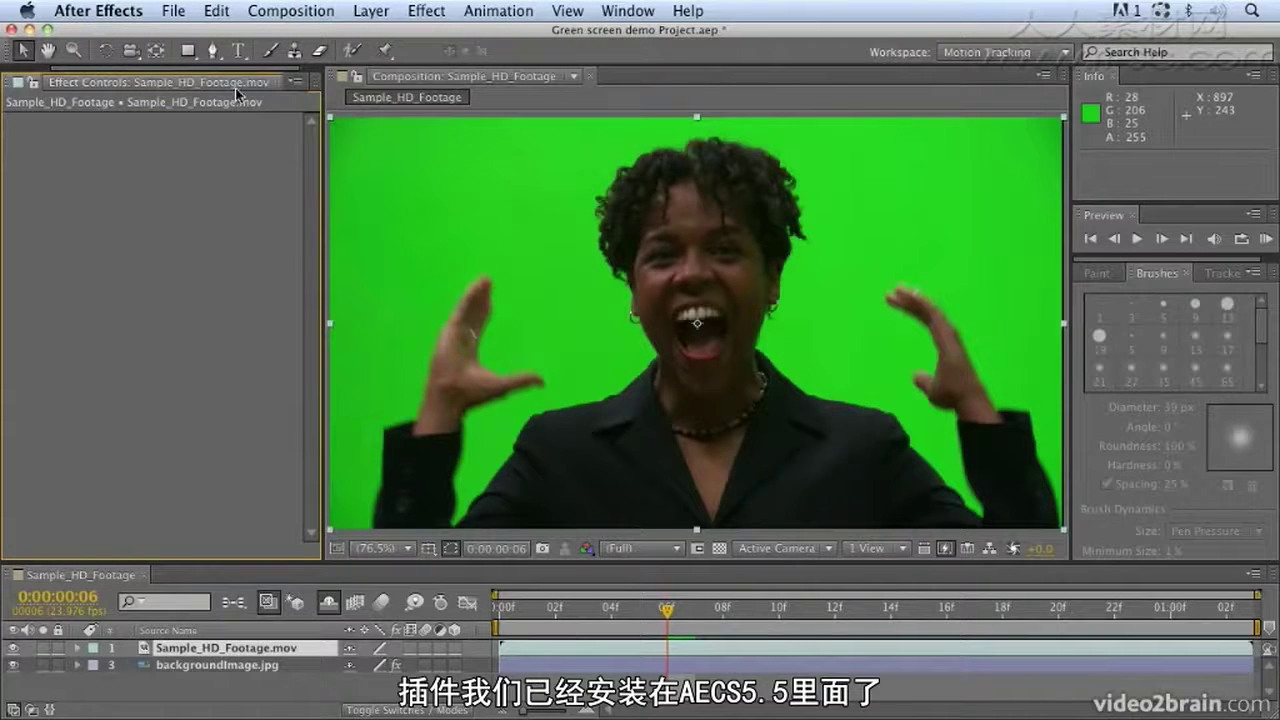
left_click(13, 648)
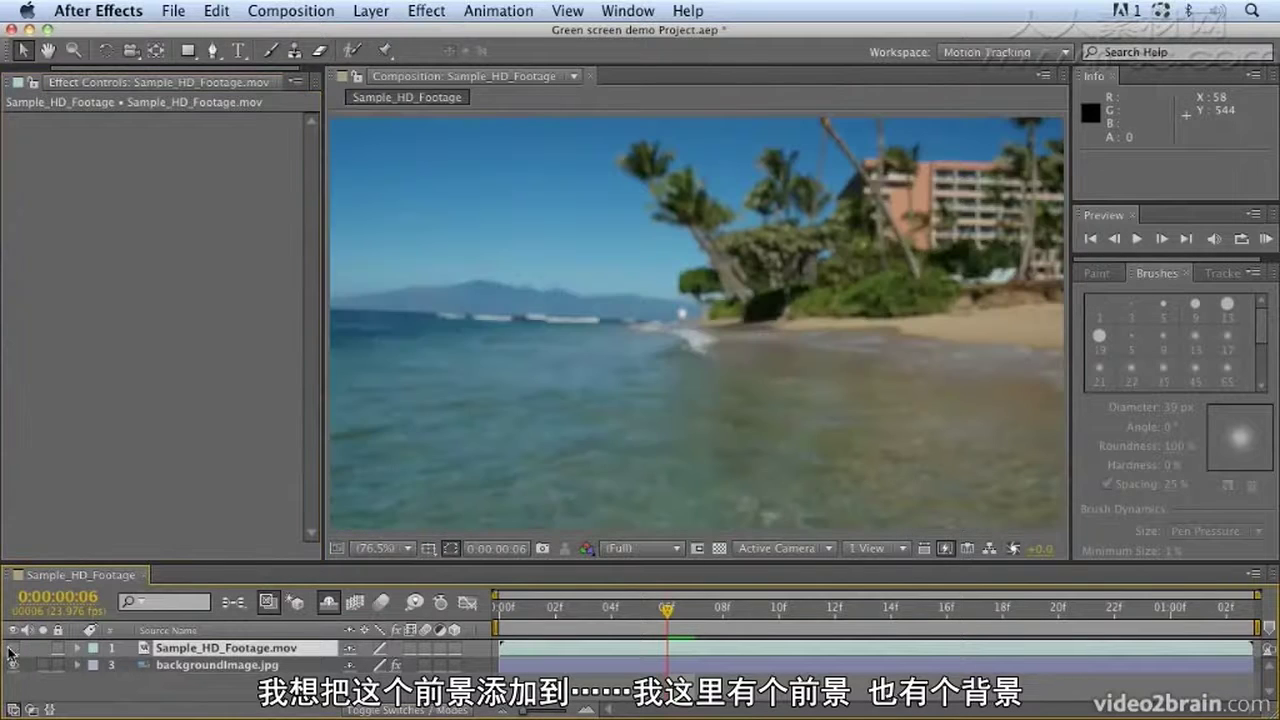
left_click(13, 648)
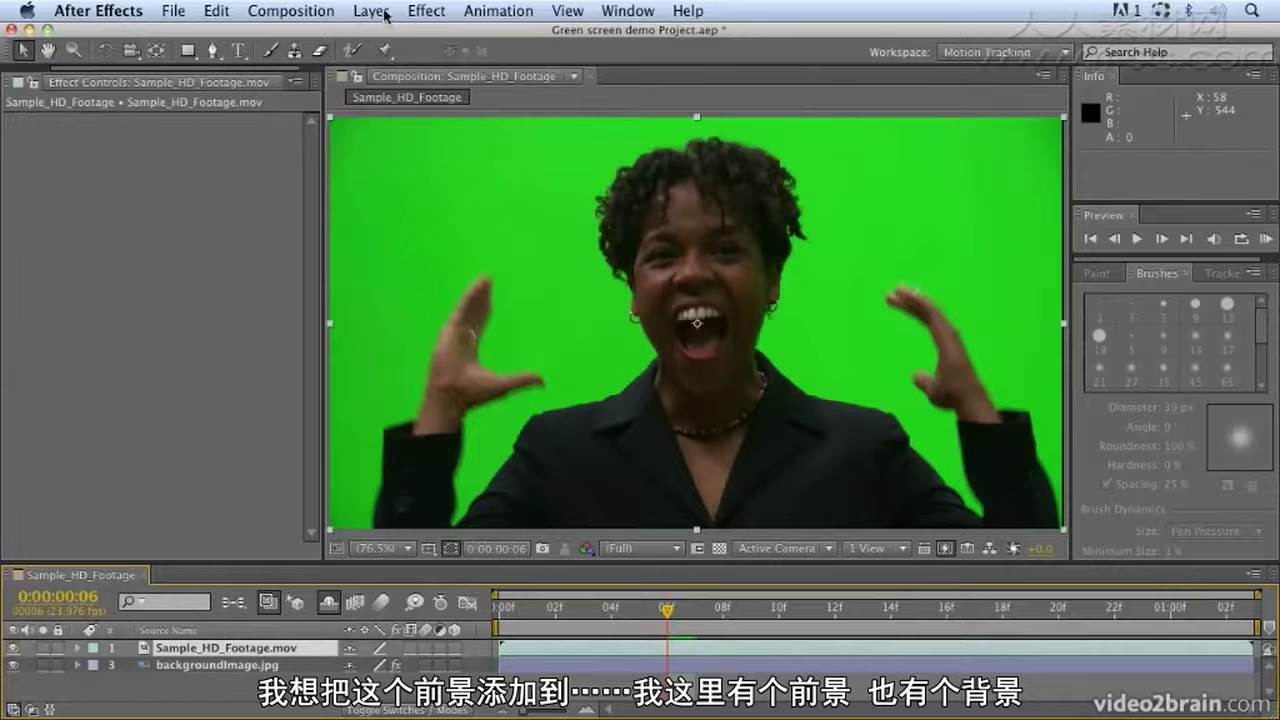
Step: Apply BCC Chroma Key to the Sample_HD_Footage.mov layer and sample the green backdrop as the key color
left_click(418, 12)
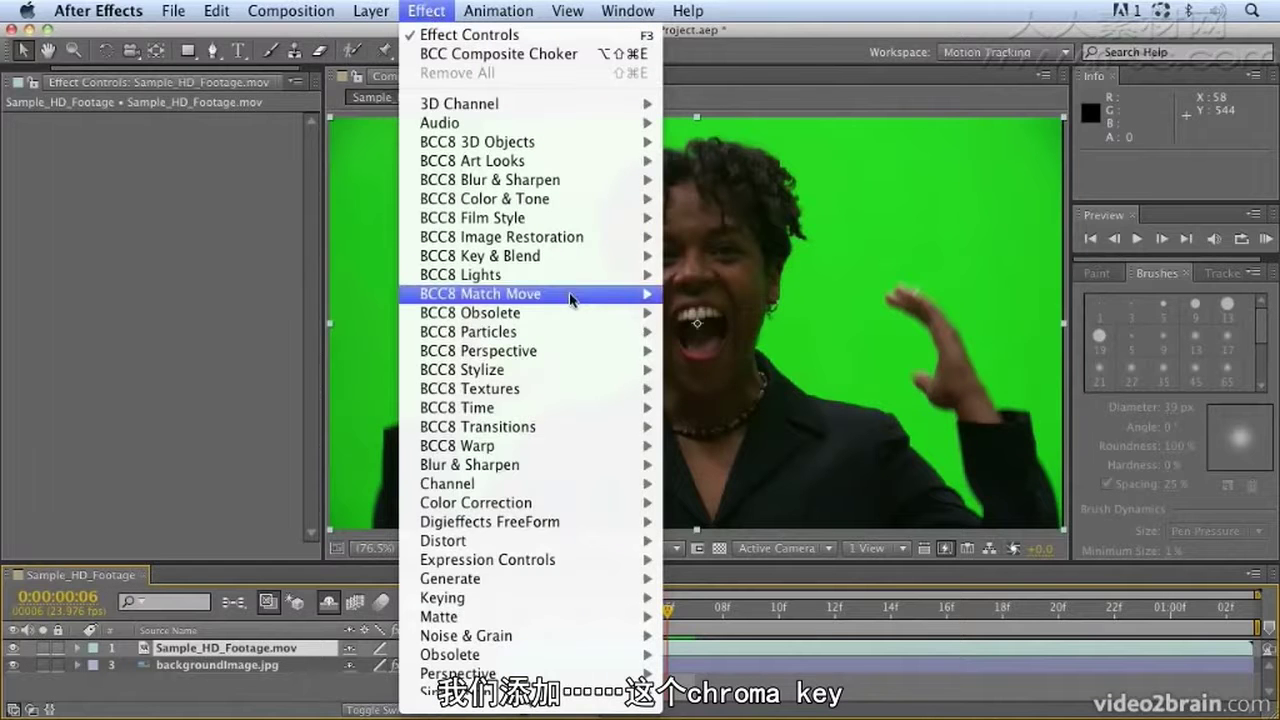
mouse_move(560, 256)
left_click(735, 294)
left_click(216, 302)
left_click(575, 282)
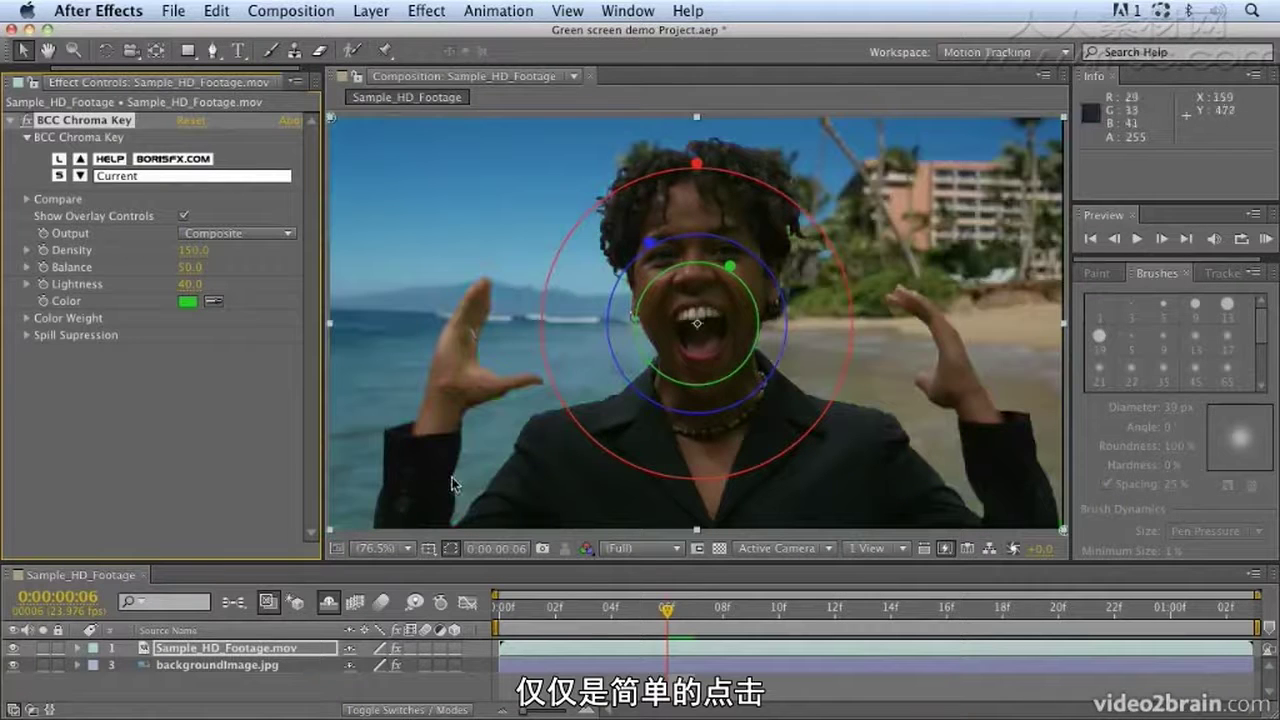
Step: Lower the BCC Chroma Key Lightness to 29 while viewing the matte, and return the output to Composite
left_click(246, 234)
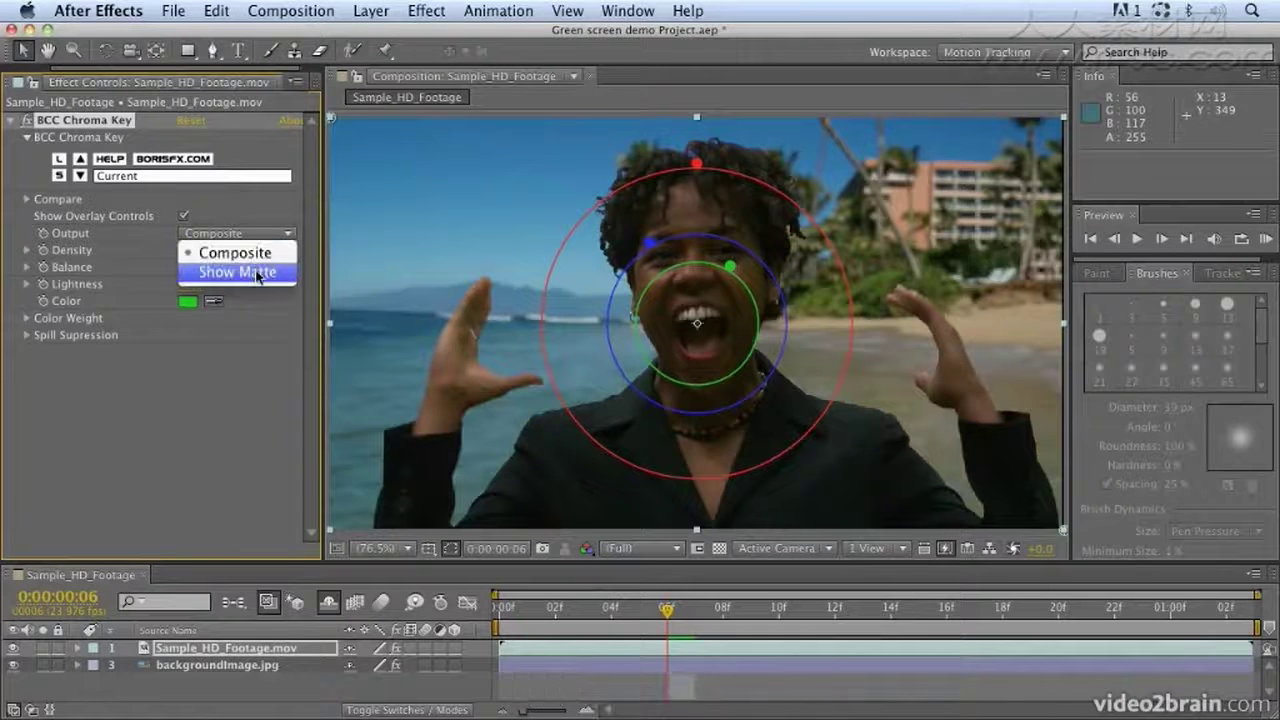
left_click(257, 273)
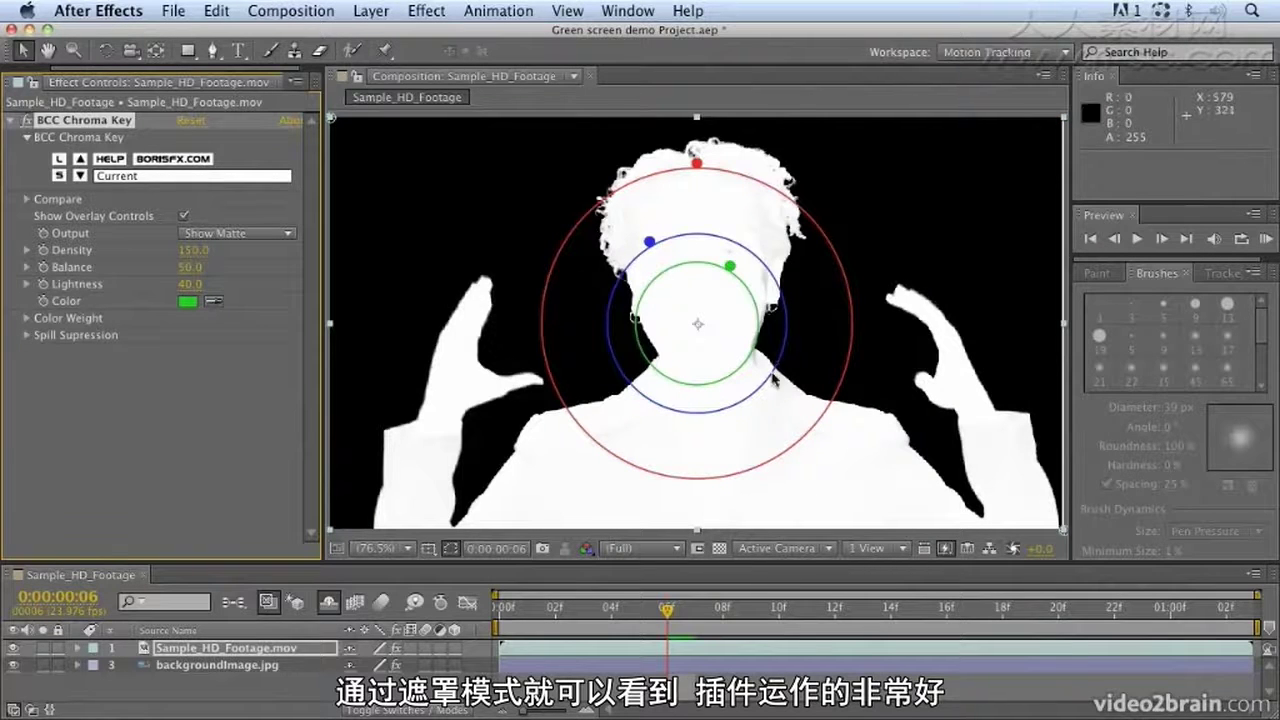
mouse_move(618, 383)
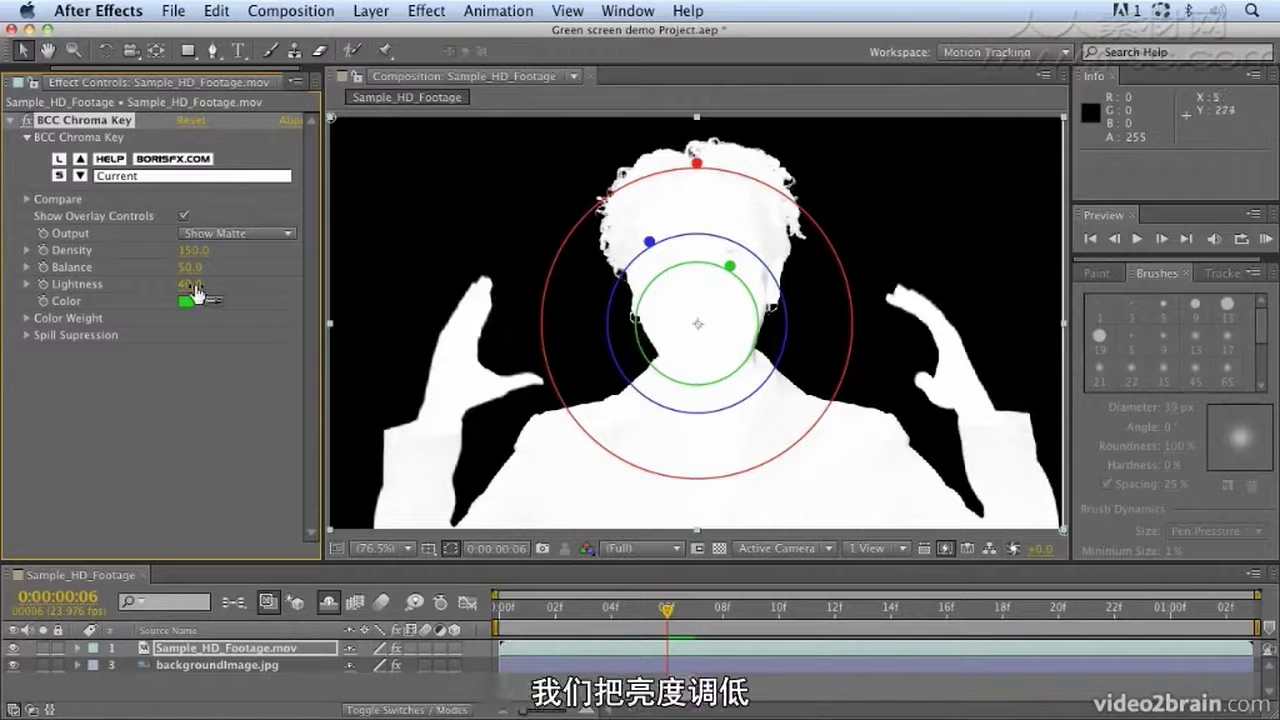
left_click_drag(186, 284, 182, 284)
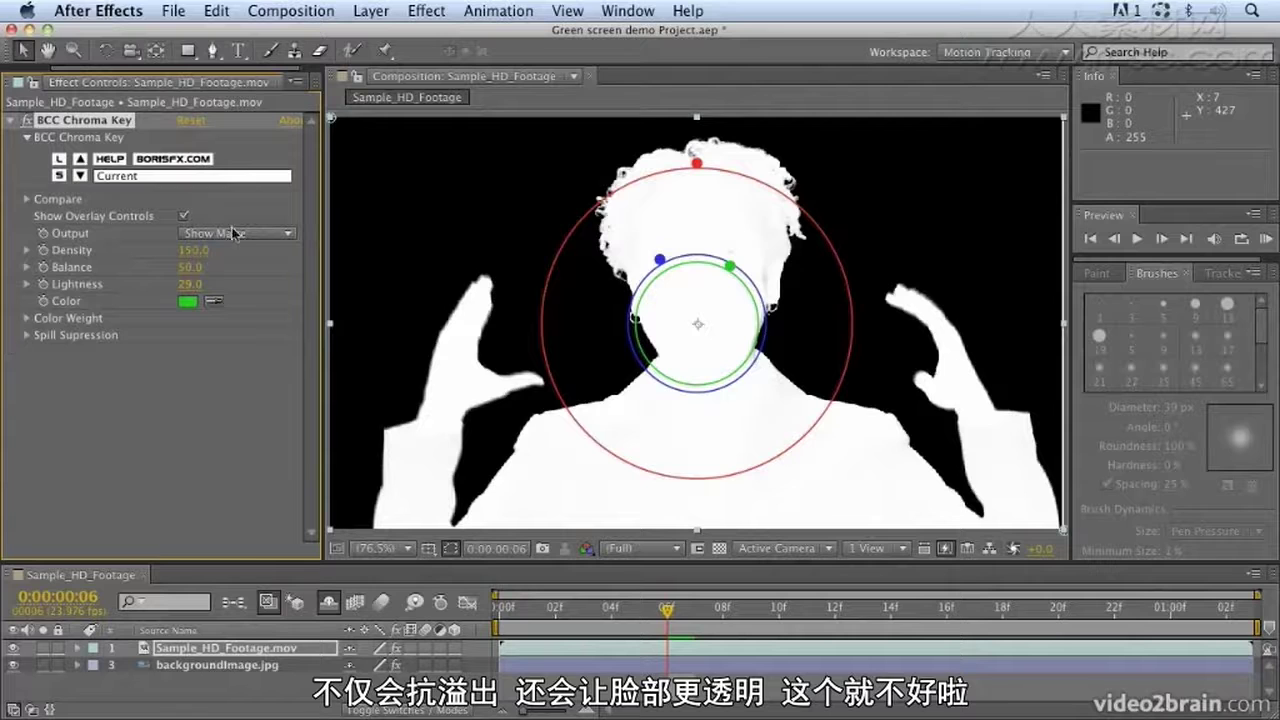
left_click(240, 241)
left_click(262, 253)
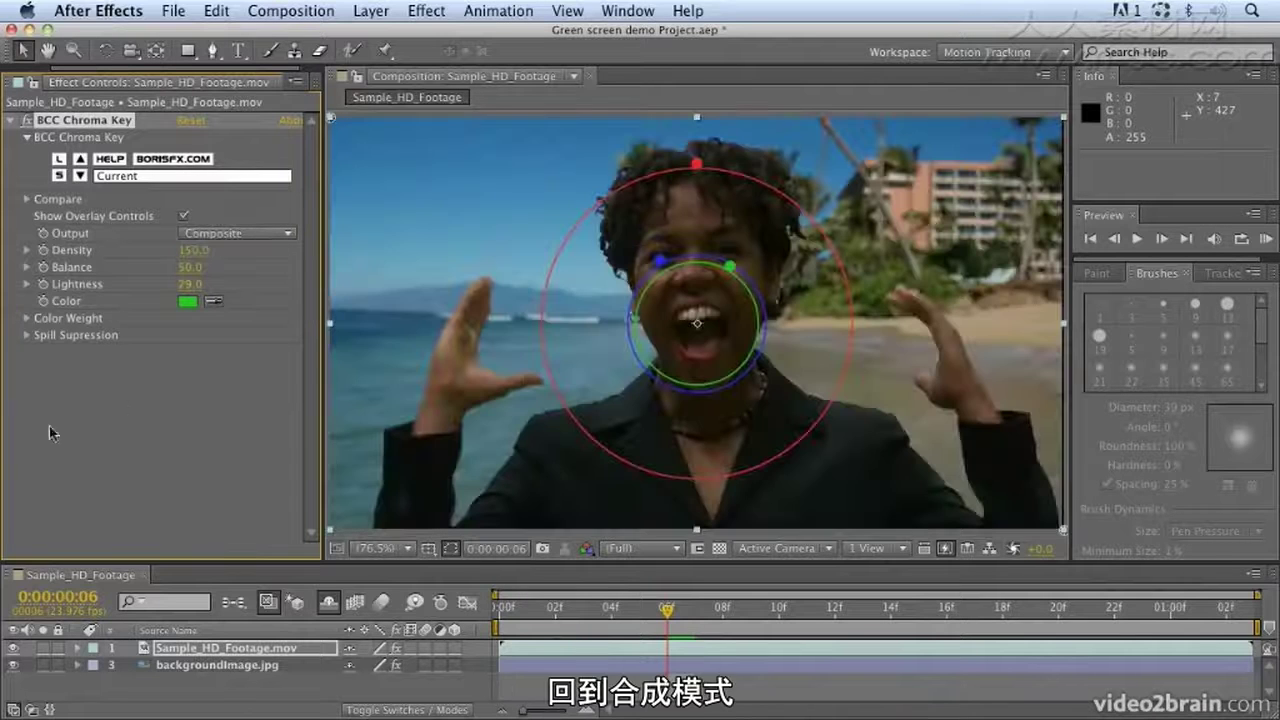
Step: Expand the Spill Supression settings of BCC Chroma Key and play a RAM preview of the keyed composite
left_click(27, 336)
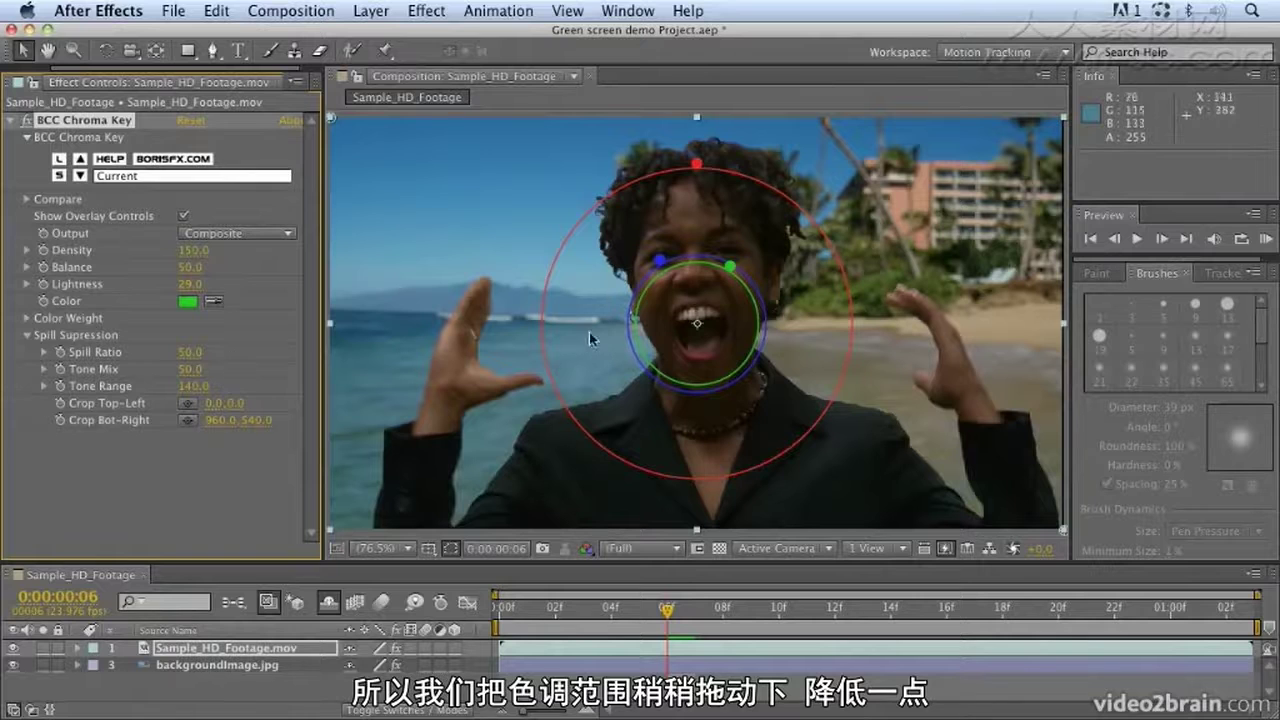
key("KP_0")
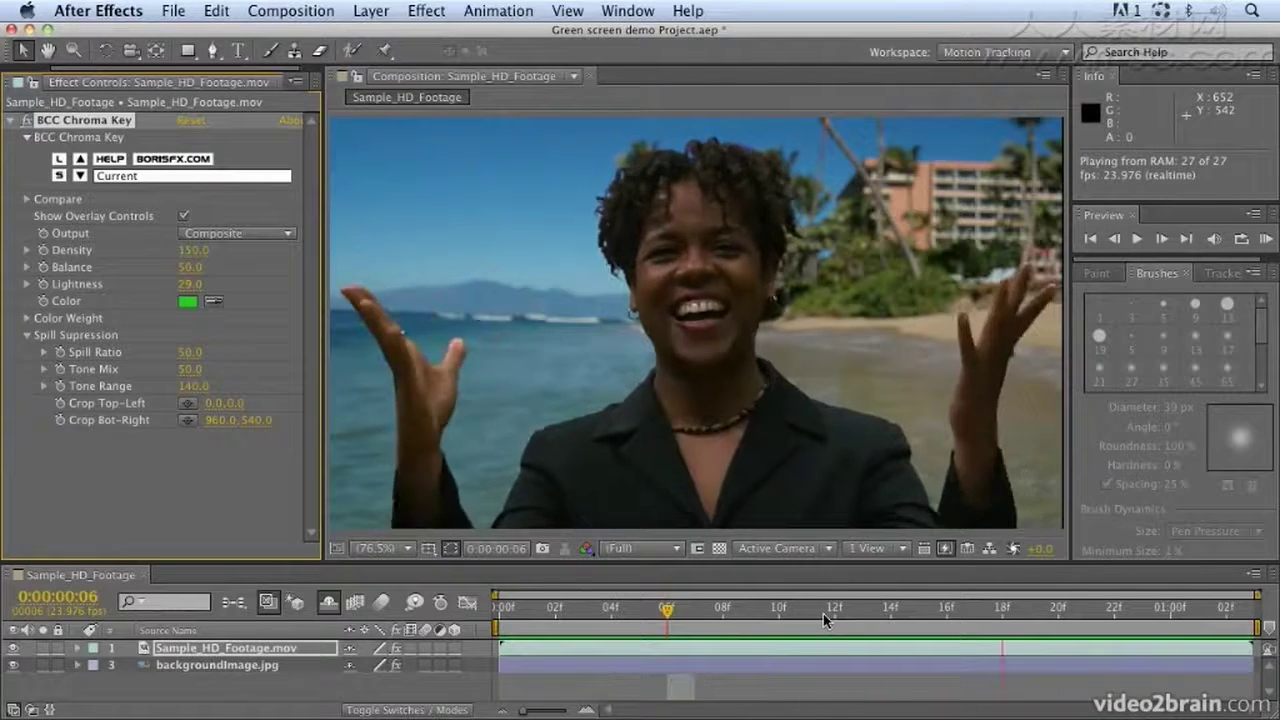
key("space")
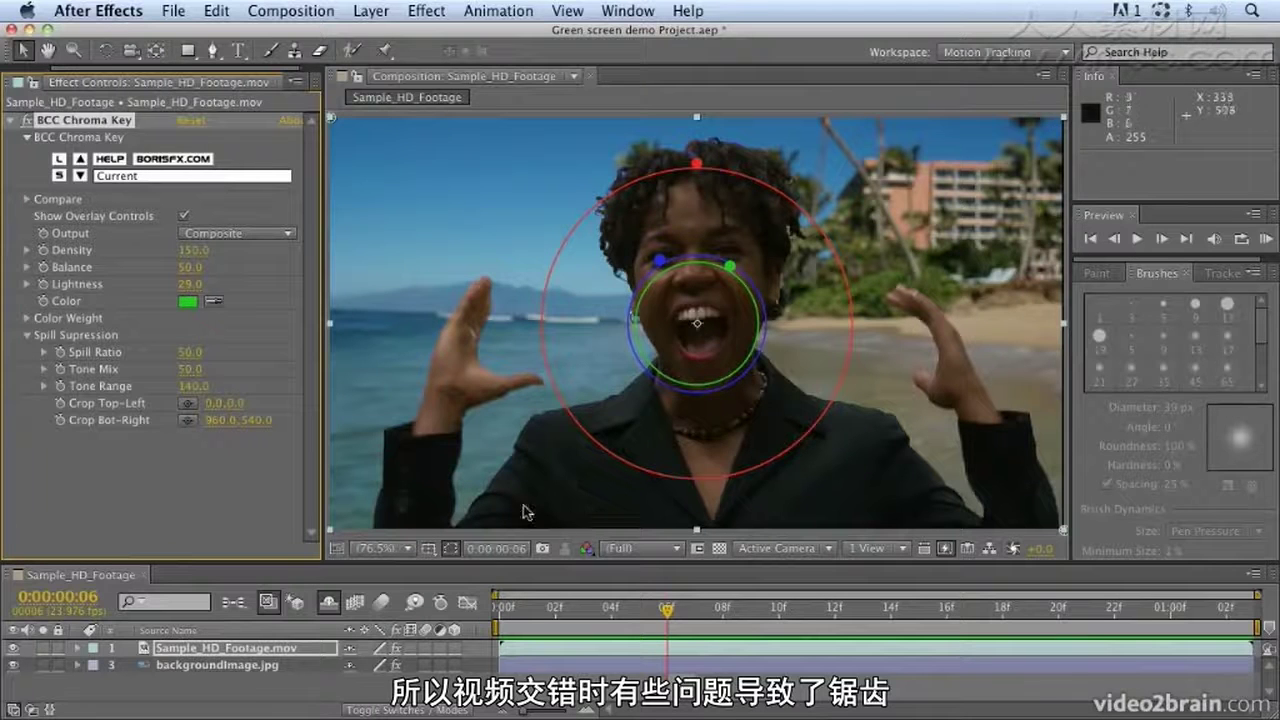
Step: Apply BCC Composite Choker to the Sample_HD_Footage.mov layer and collapse the BCC Chroma Key settings
left_click(435, 11)
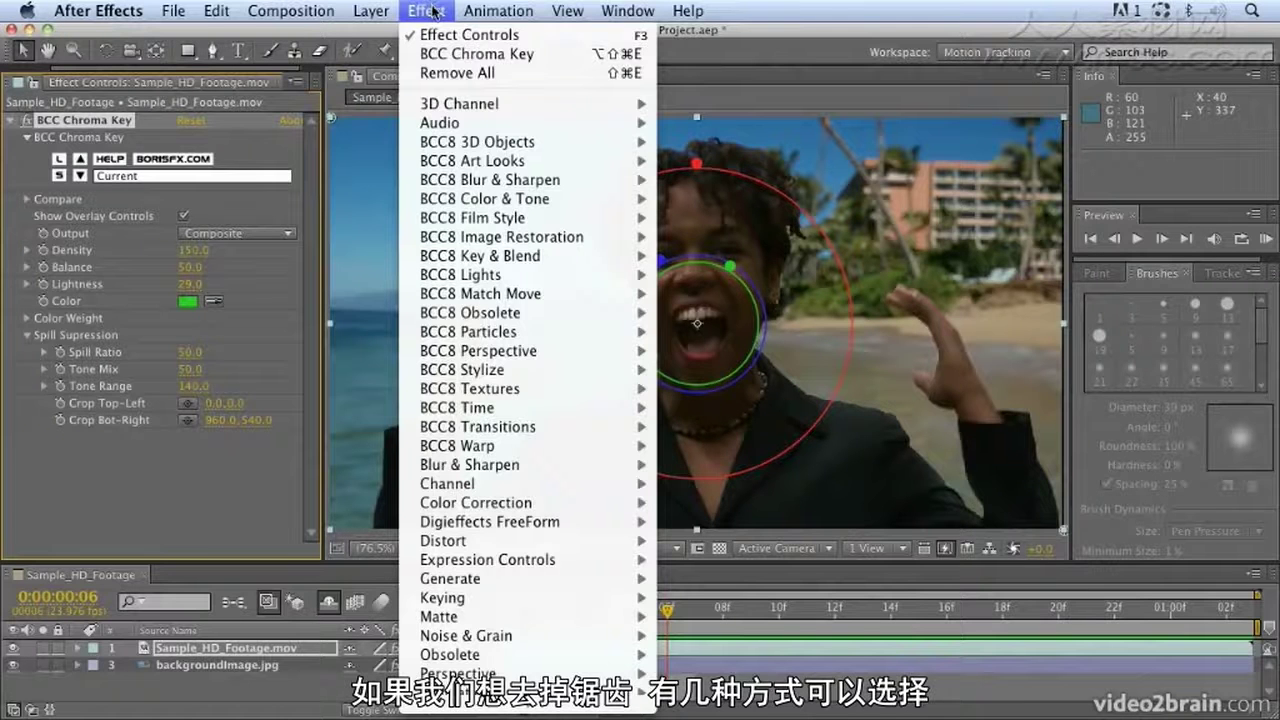
mouse_move(572, 258)
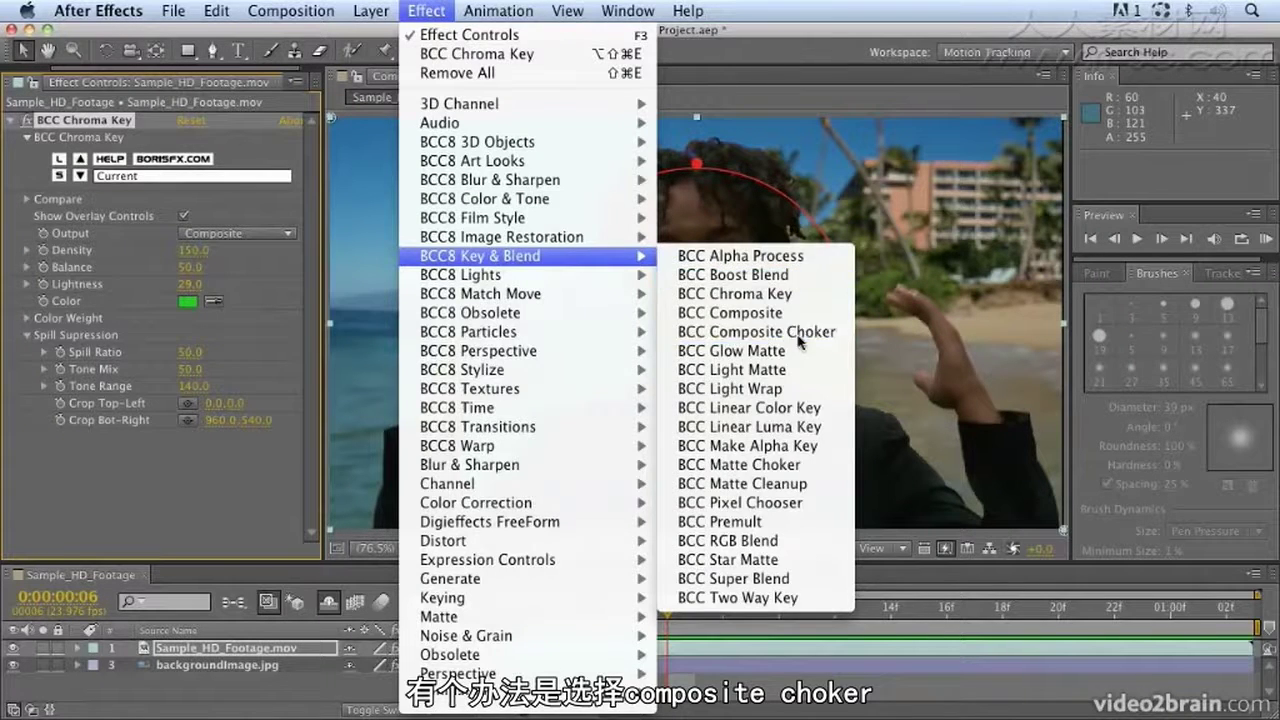
left_click(798, 333)
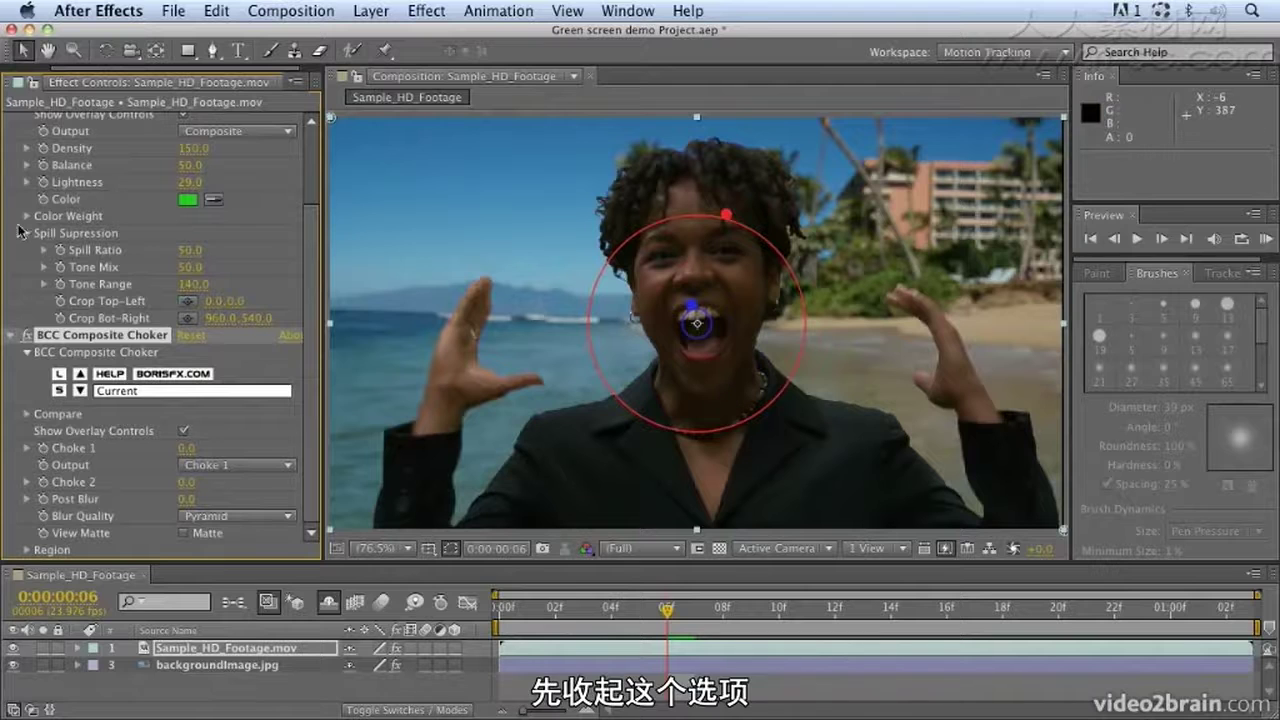
scroll(18, 230, "up", 3)
left_click(11, 120)
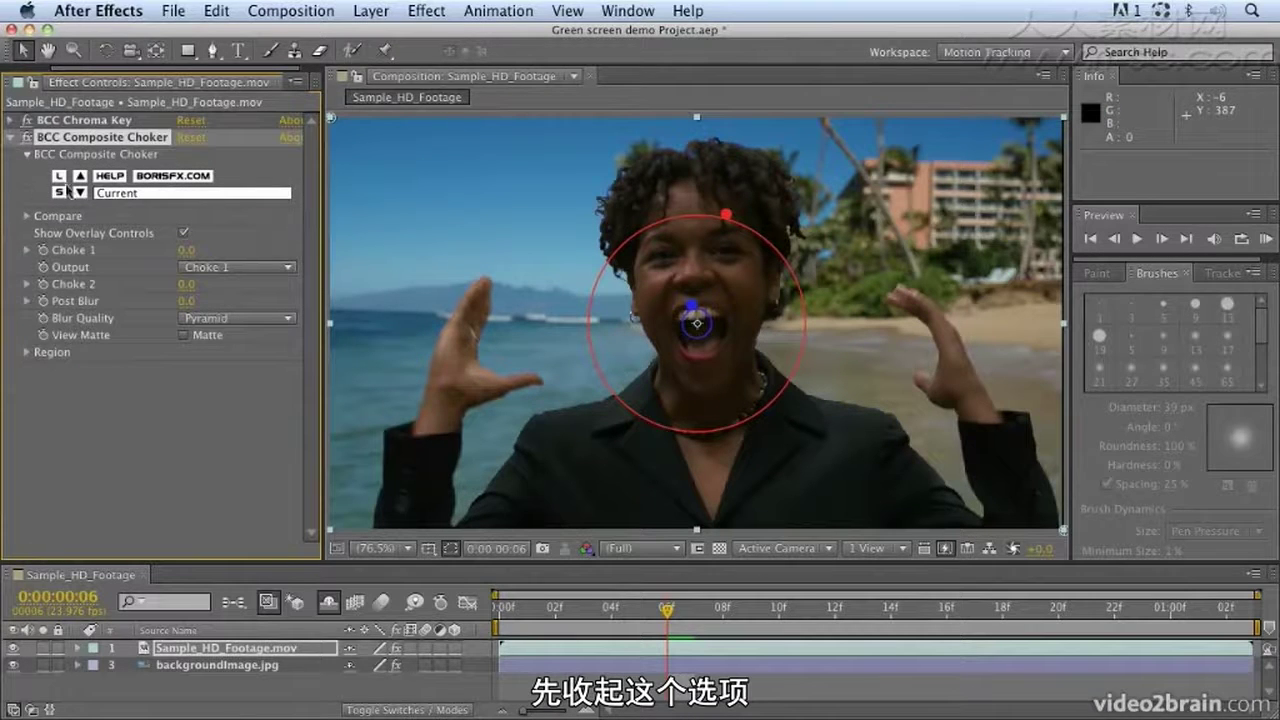
Step: Set Choke 1 and Post Blur of BCC Composite Choker to 1 and play a RAM preview
left_click(185, 251)
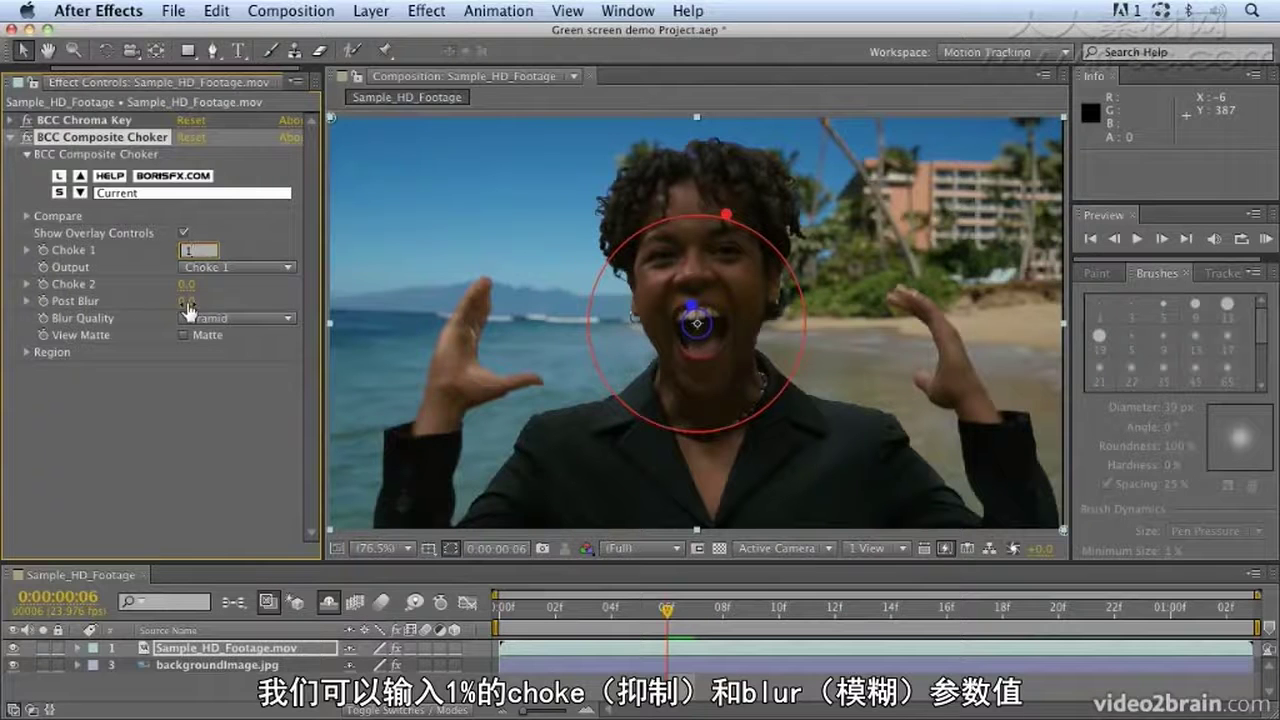
left_click_drag(190, 308, 243, 302)
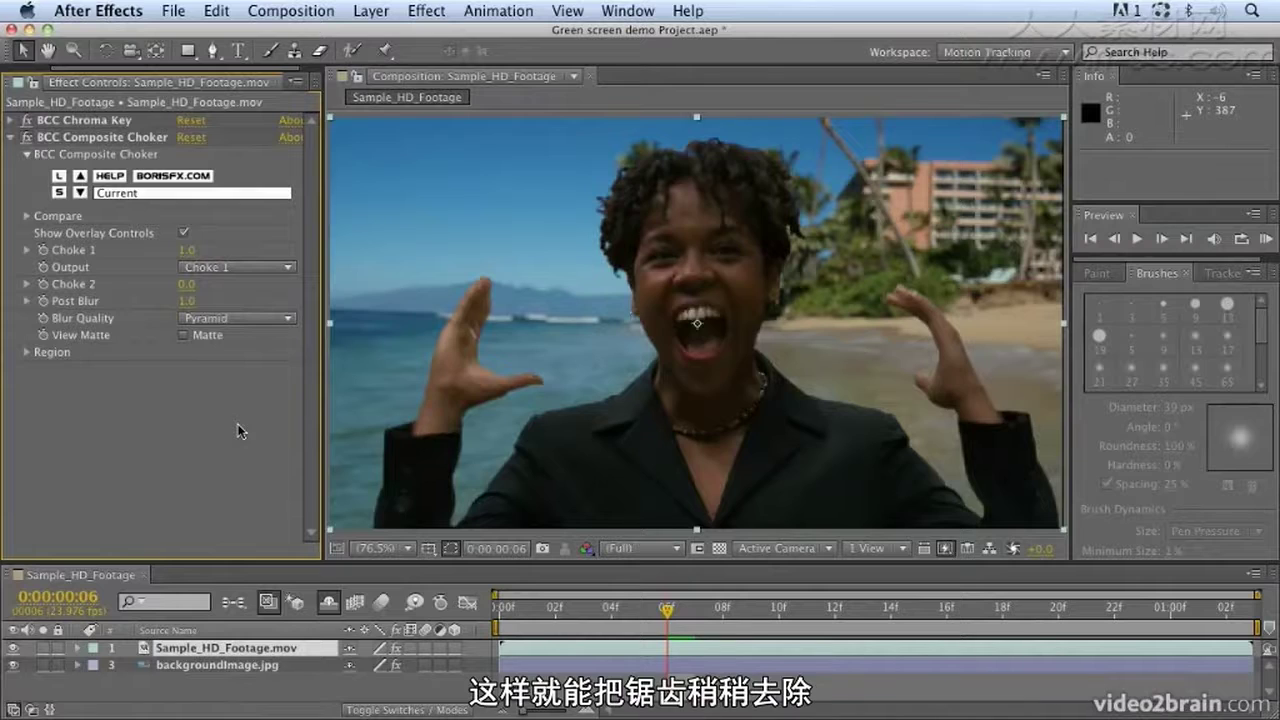
key("KP_0")
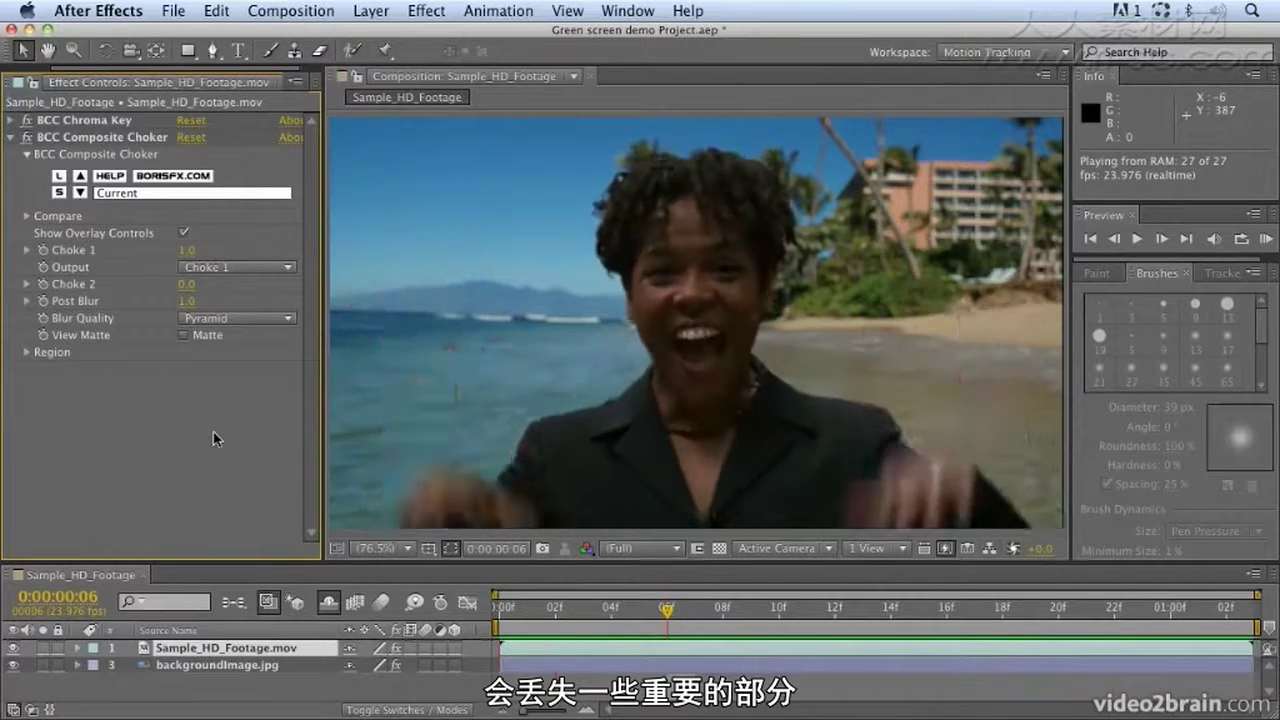
key("space")
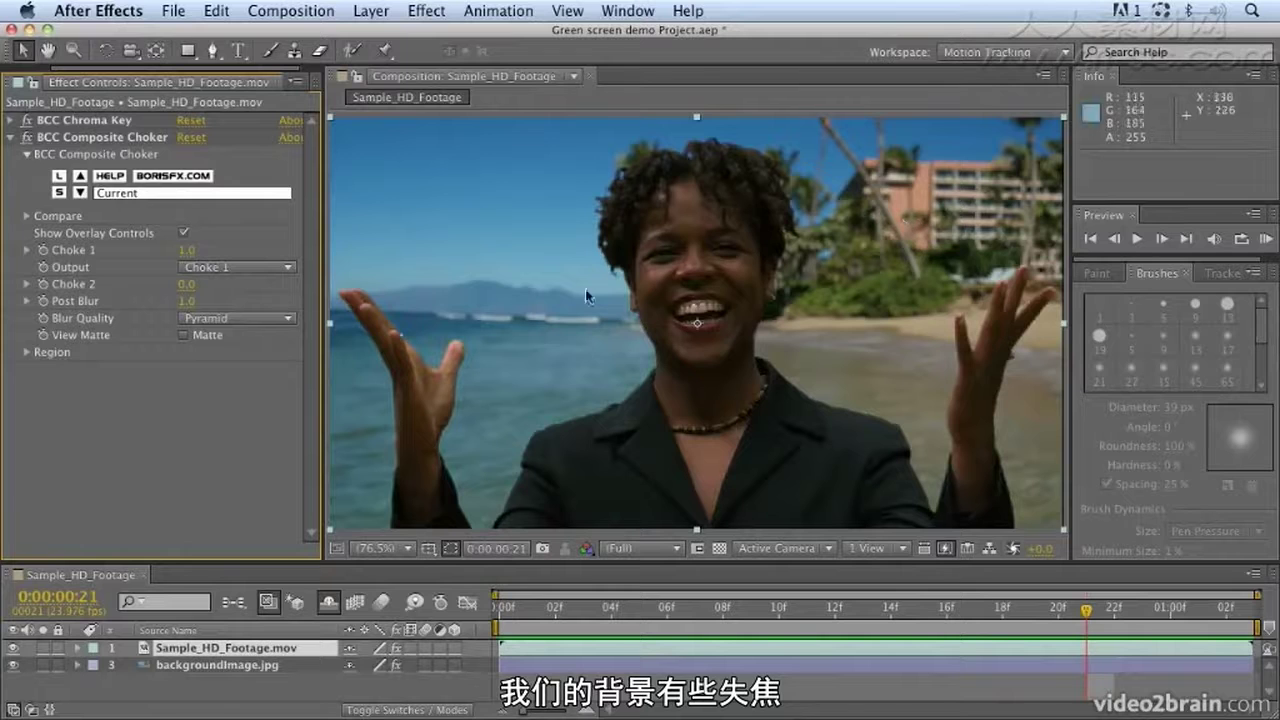
Step: Delete the BCC Composite Choker effect from the Sample_HD_Footage.mov layer
left_click(88, 144)
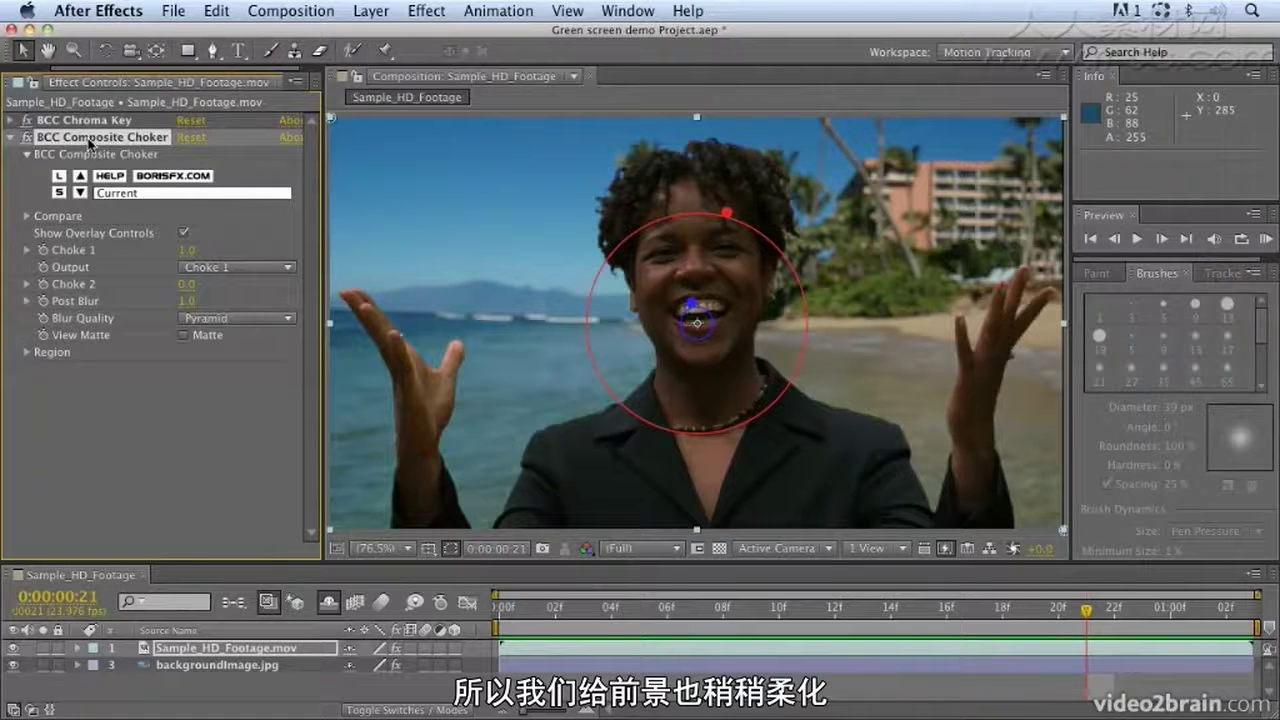
key("Delete")
Step: Apply the Camera Lens Blur effect to the Sample_HD_Footage.mov layer
left_click(424, 12)
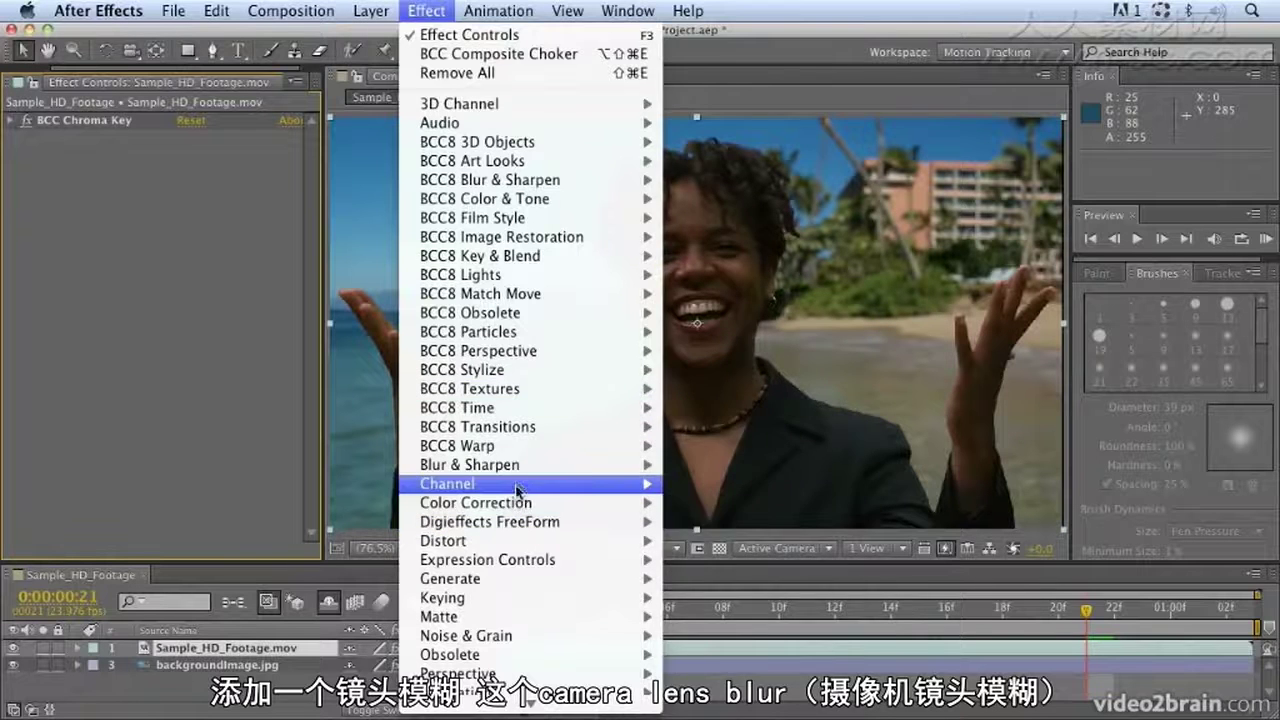
mouse_move(521, 466)
left_click(750, 453)
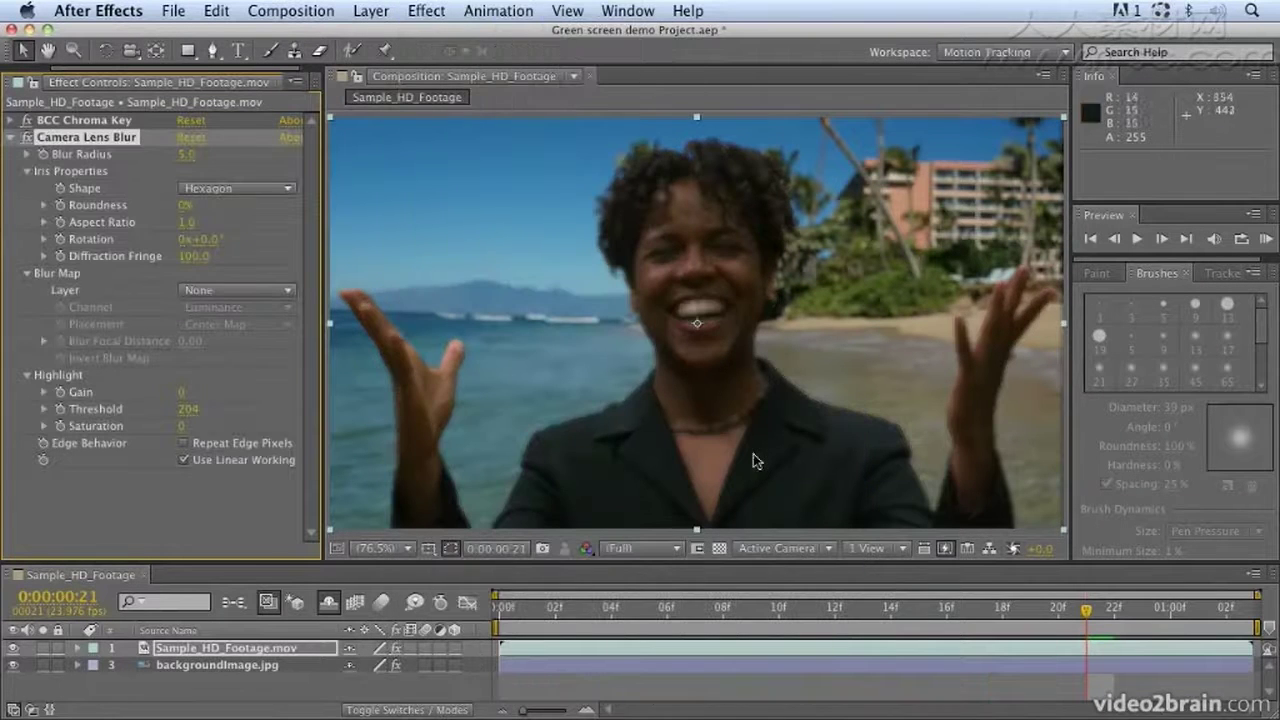
Step: Set the Blur Radius of Camera Lens Blur to 1 and play a RAM preview
left_click(184, 155)
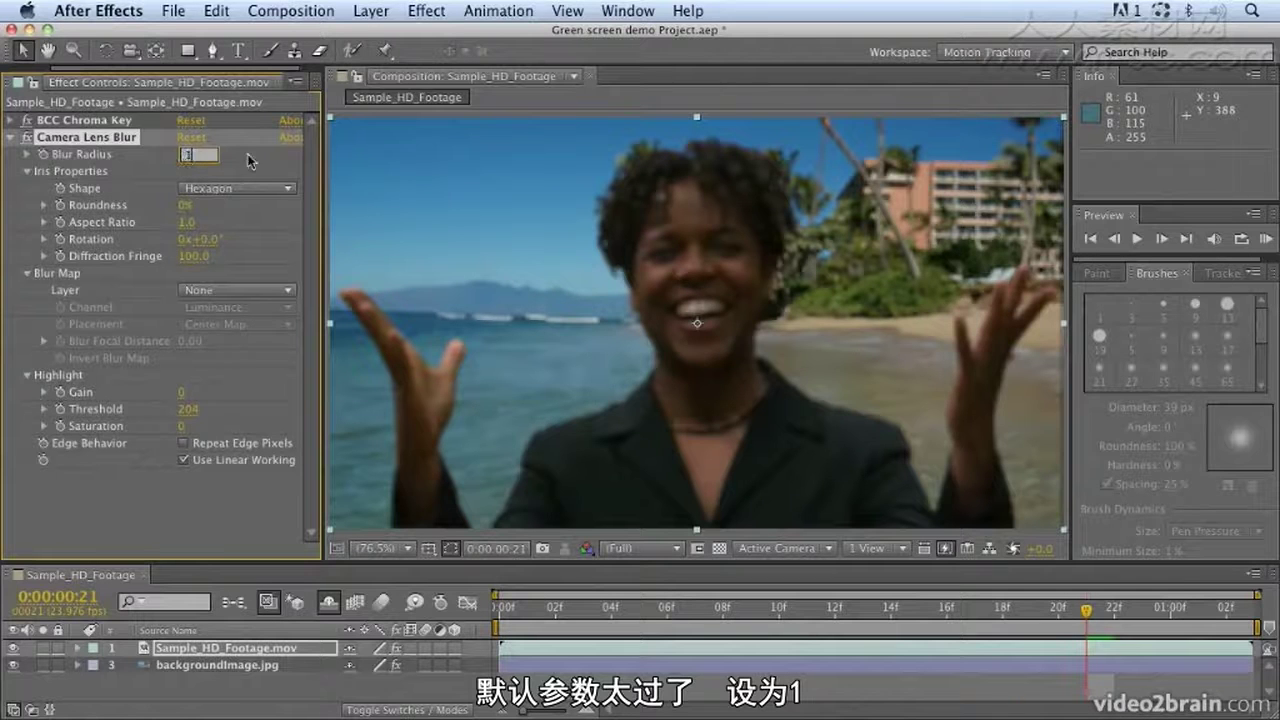
key("Return")
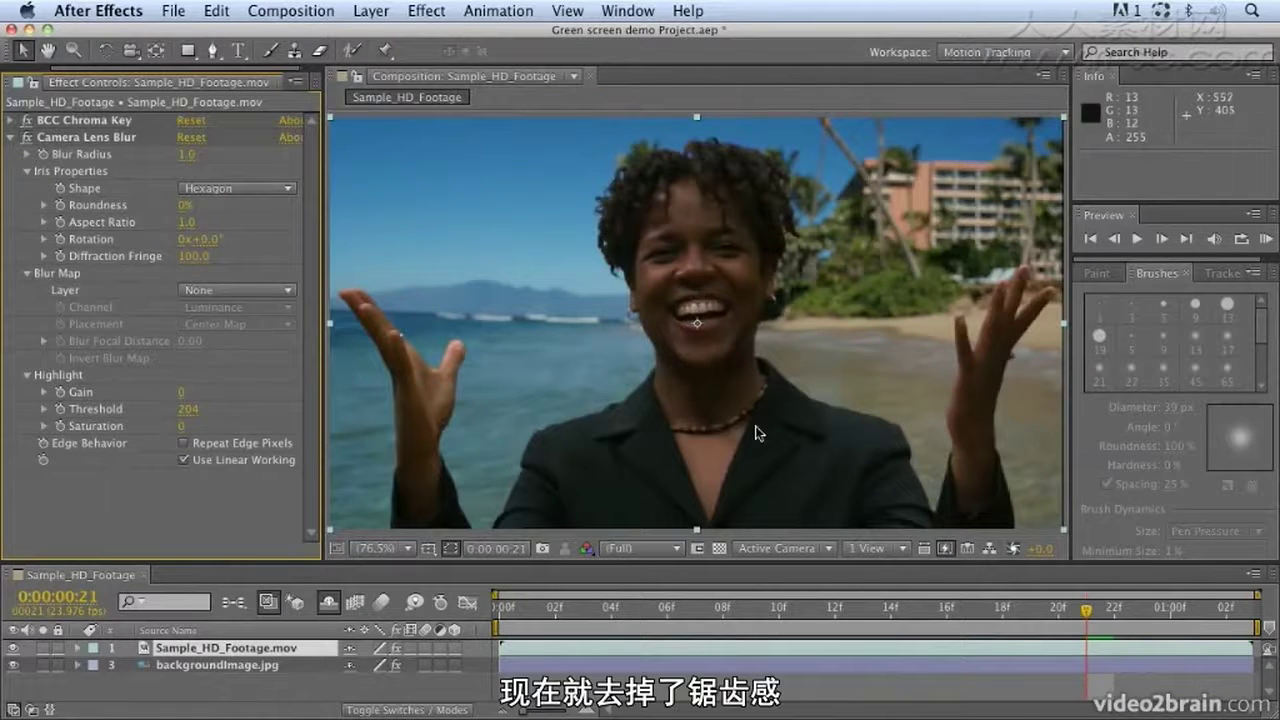
key("KP_0")
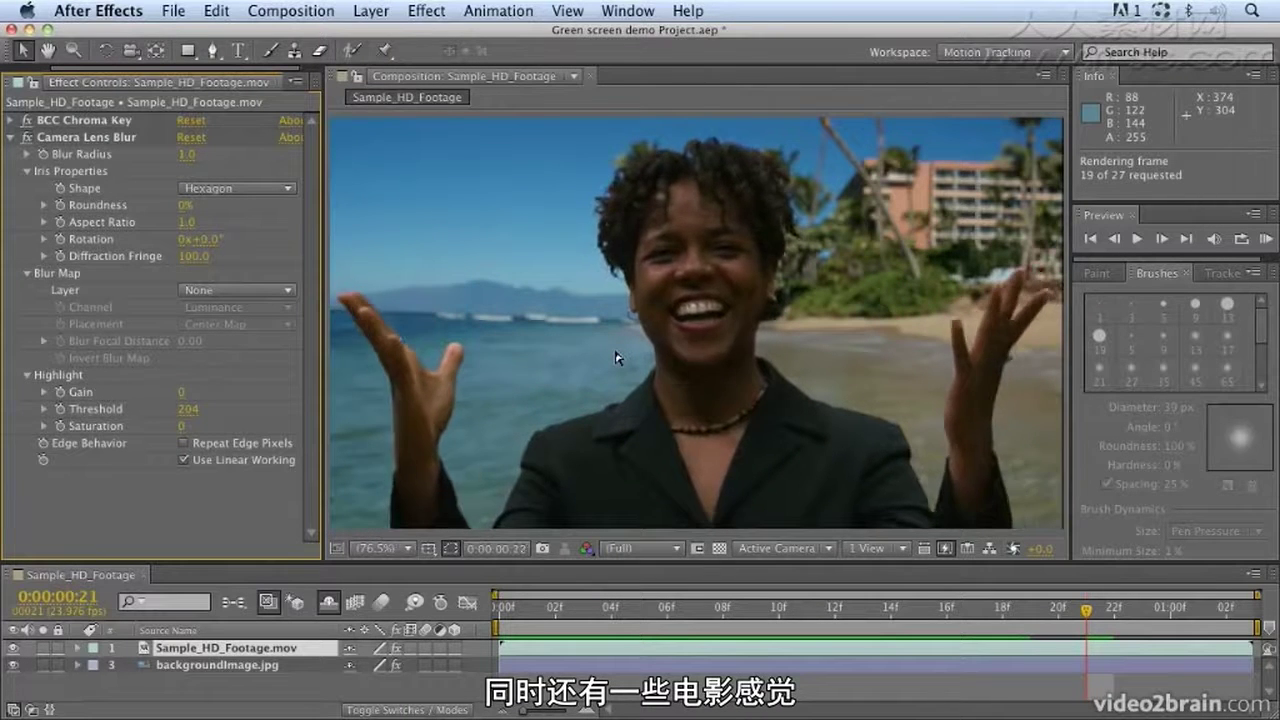
key("space")
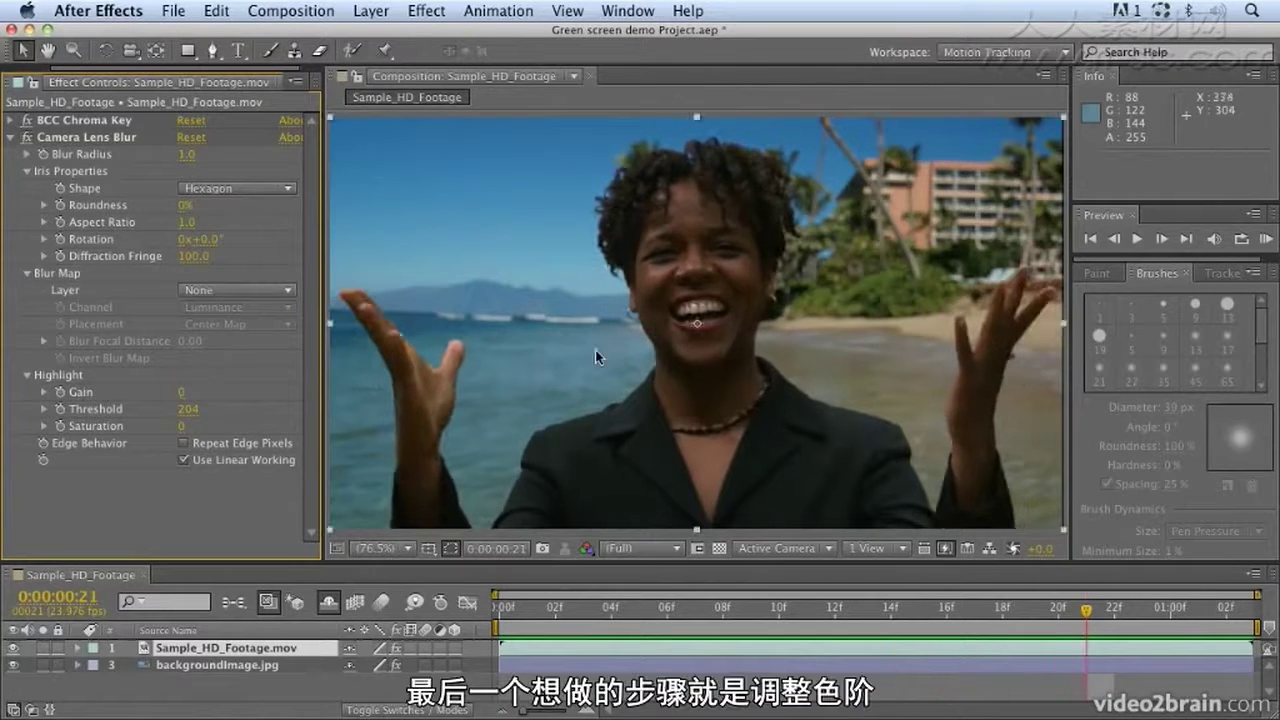
Step: Collapse the Camera Lens Blur settings and apply the Levels effect to the Sample_HD_Footage.mov layer
left_click(10, 138)
left_click(430, 10)
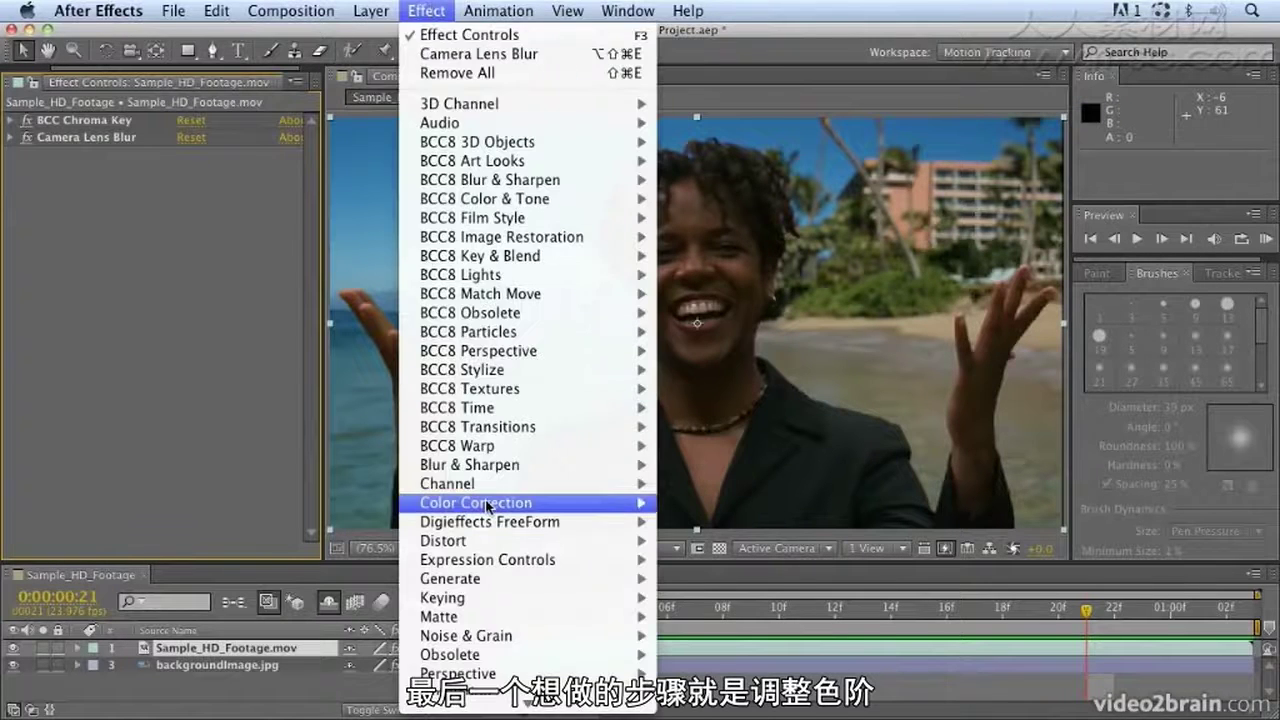
mouse_move(487, 505)
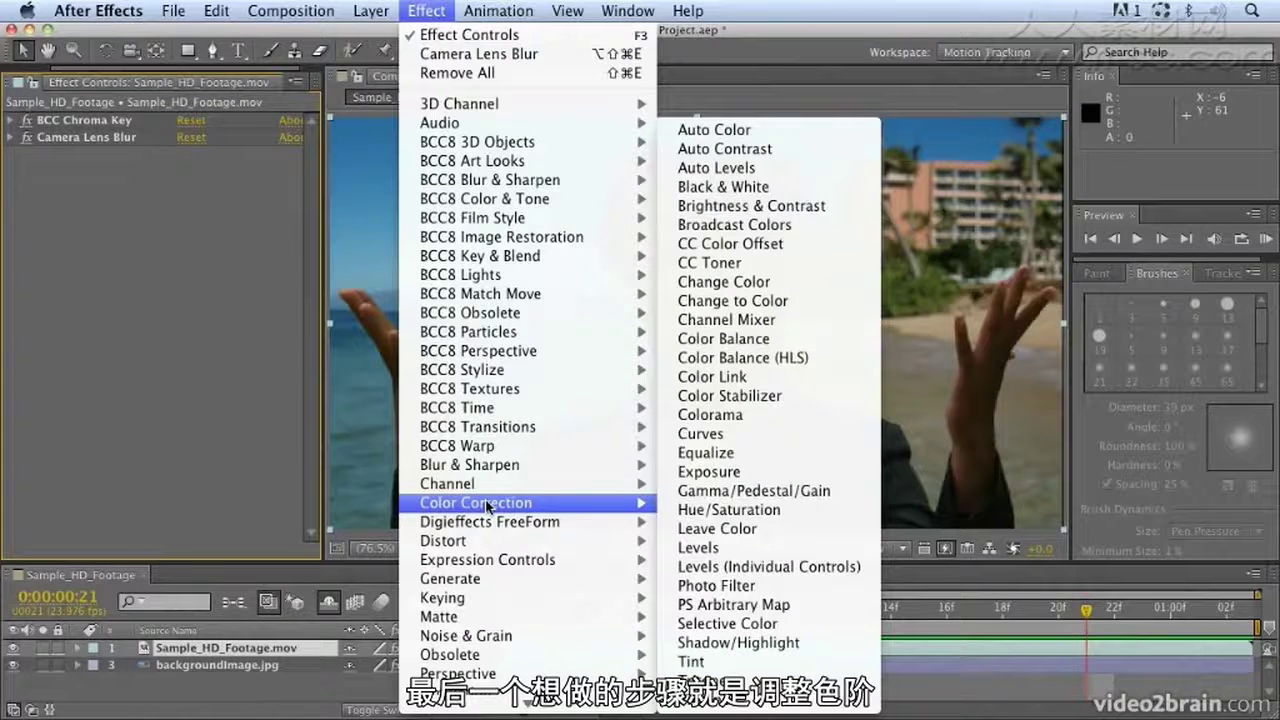
left_click(828, 547)
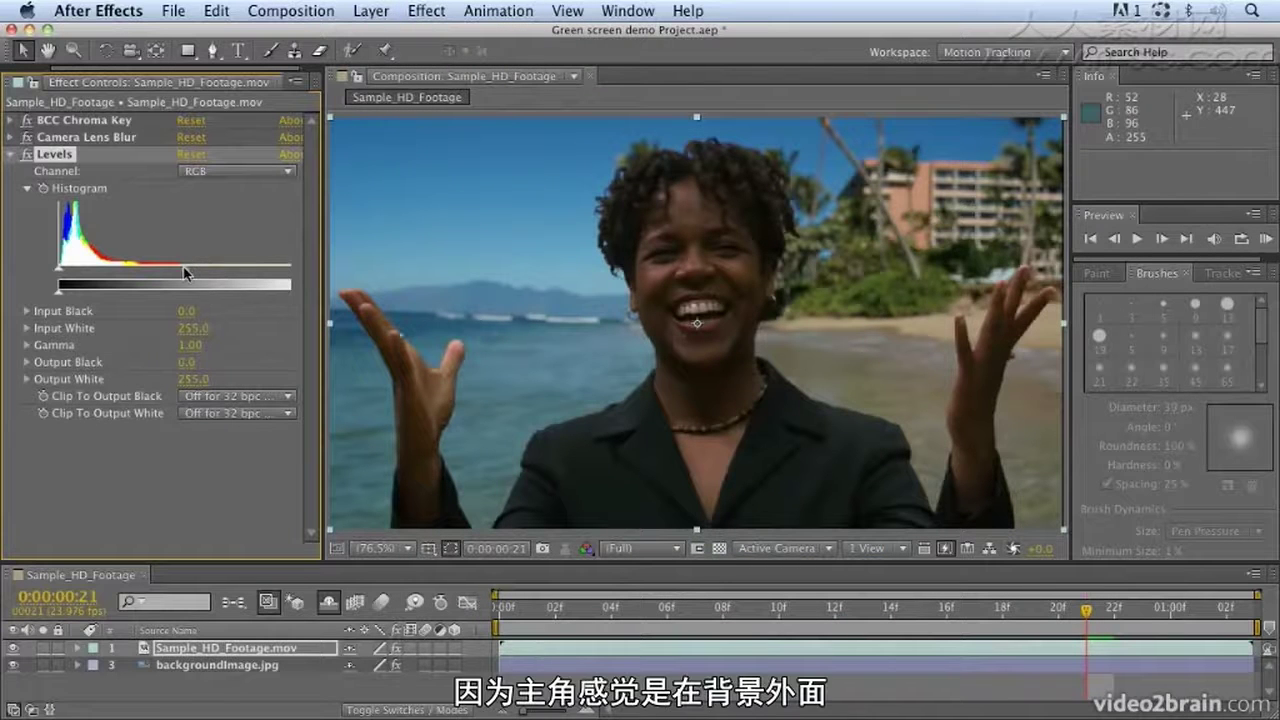
Step: Set the RGB Gamma of Levels to about 1.20 and Input White to 221, and display the Red channel
left_click_drag(182, 268, 168, 268)
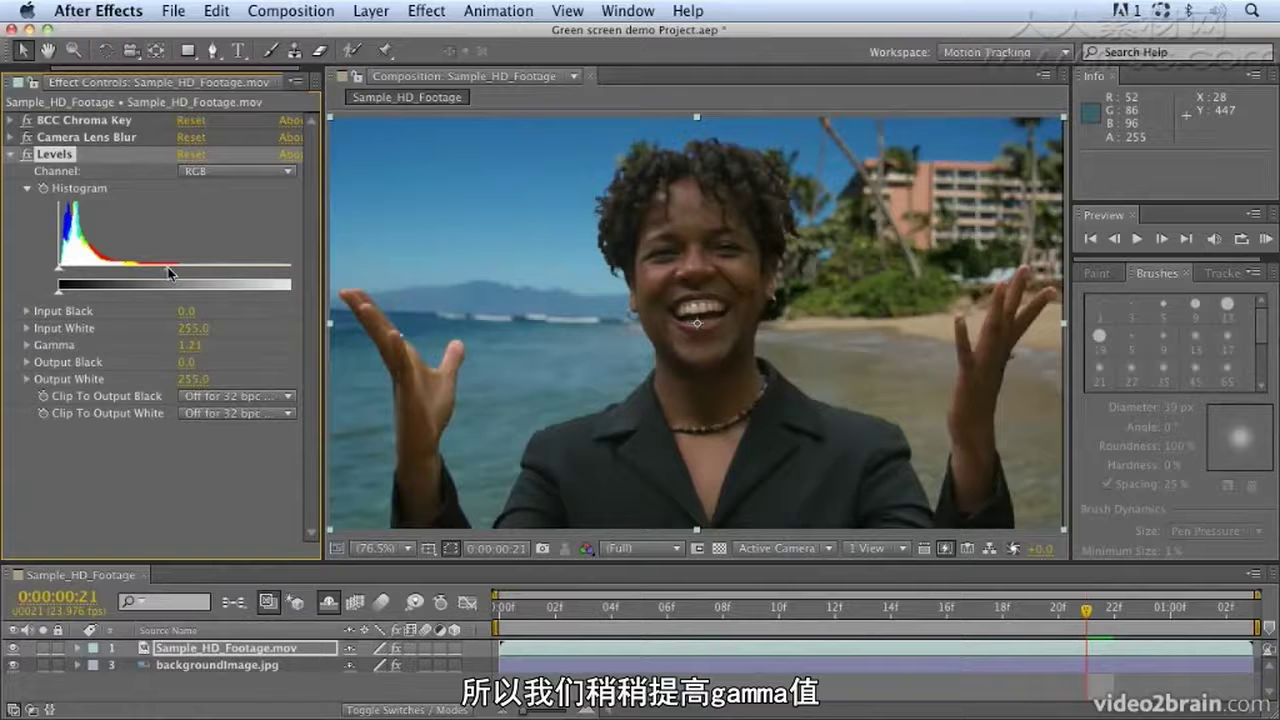
left_click_drag(290, 268, 283, 271)
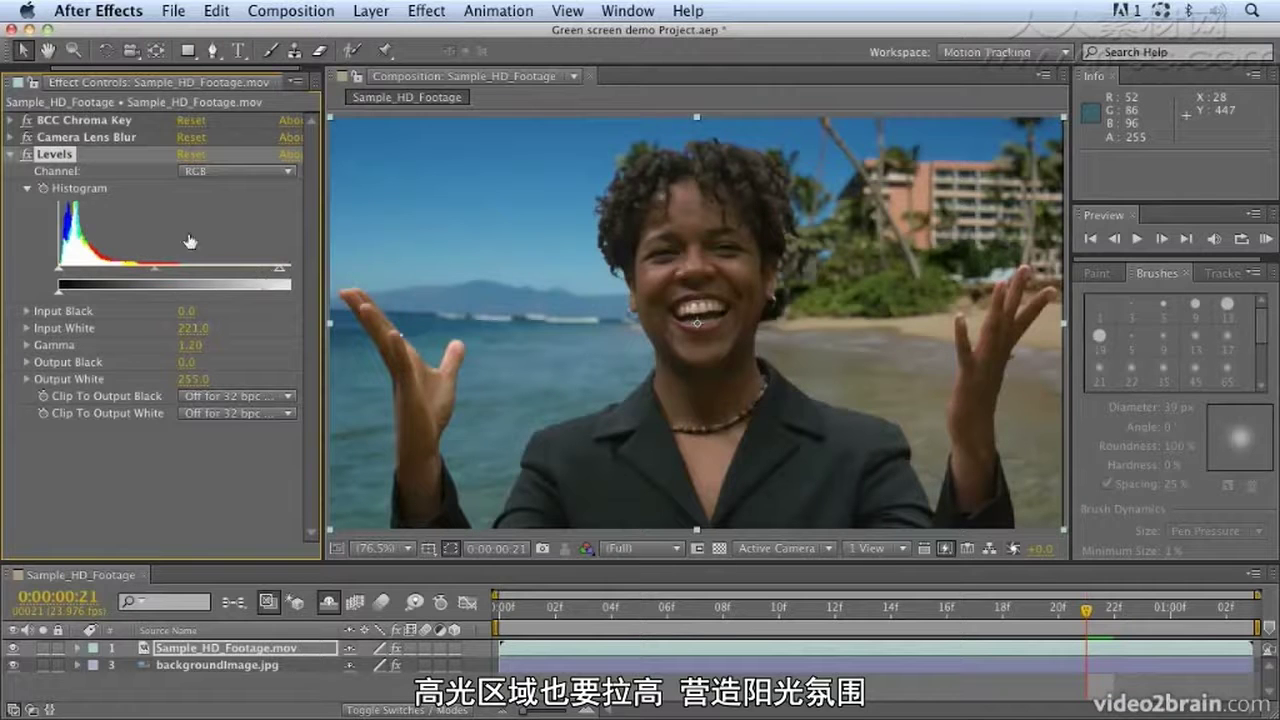
left_click(203, 175)
left_click(205, 208)
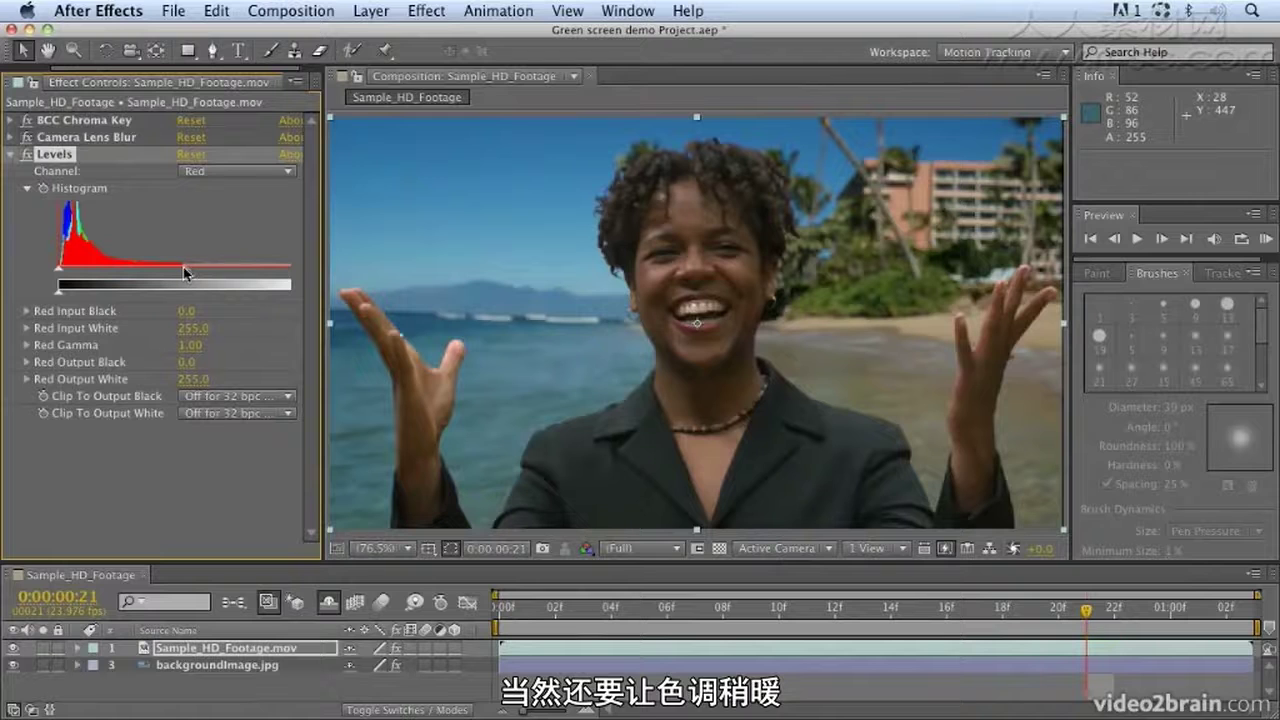
Step: In the Blue channel of Levels, set Blue Input White to 227 and Blue Gamma to 0.94, and play the composite
left_click(206, 172)
left_click(225, 249)
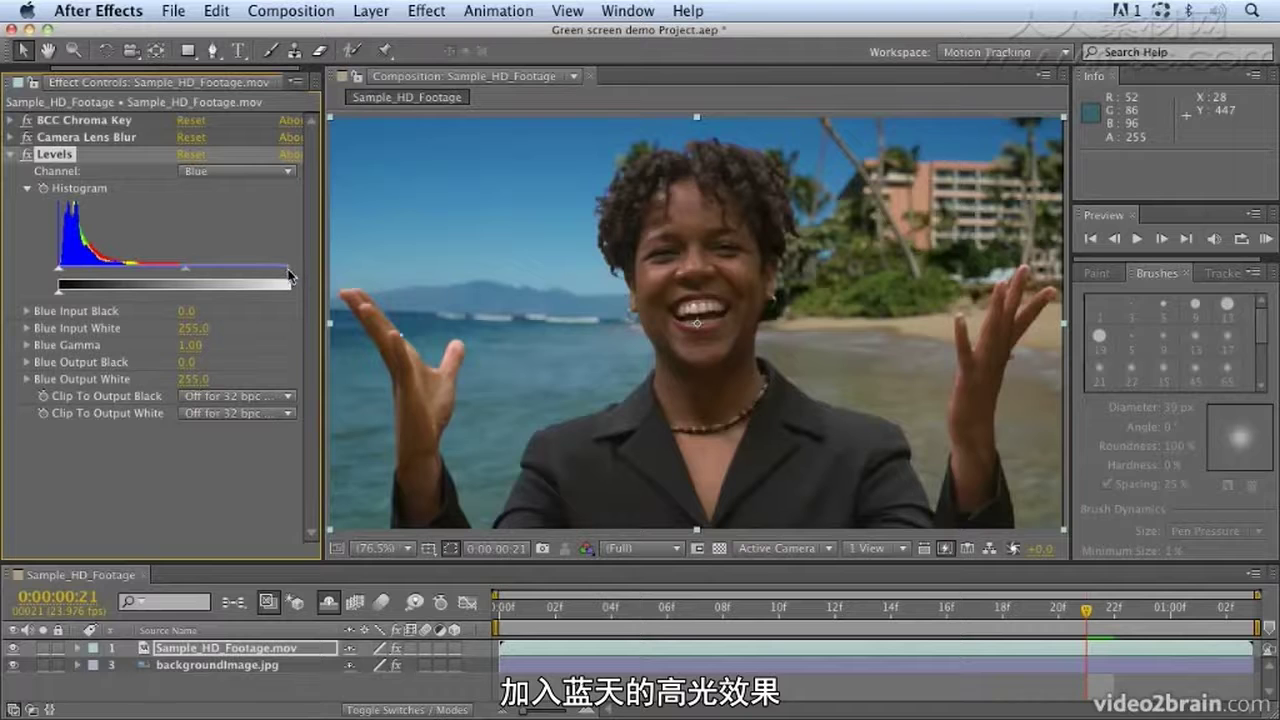
left_click_drag(288, 272, 286, 272)
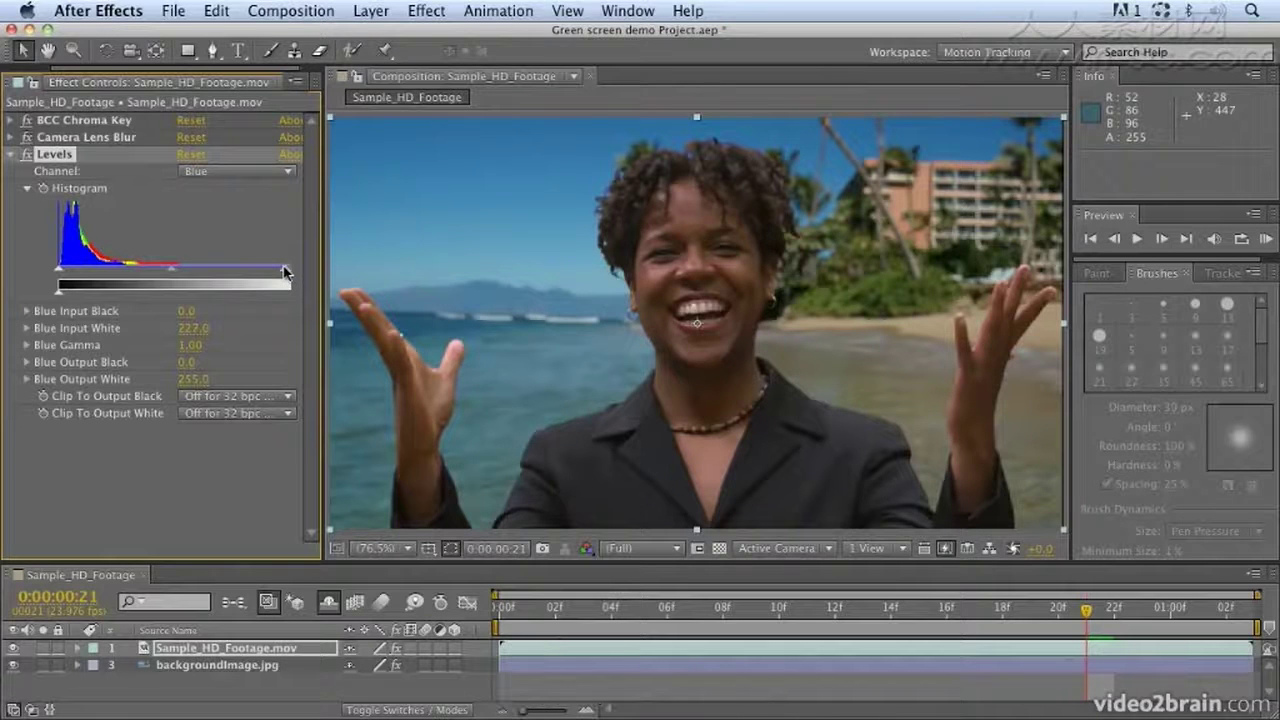
left_click_drag(170, 271, 174, 271)
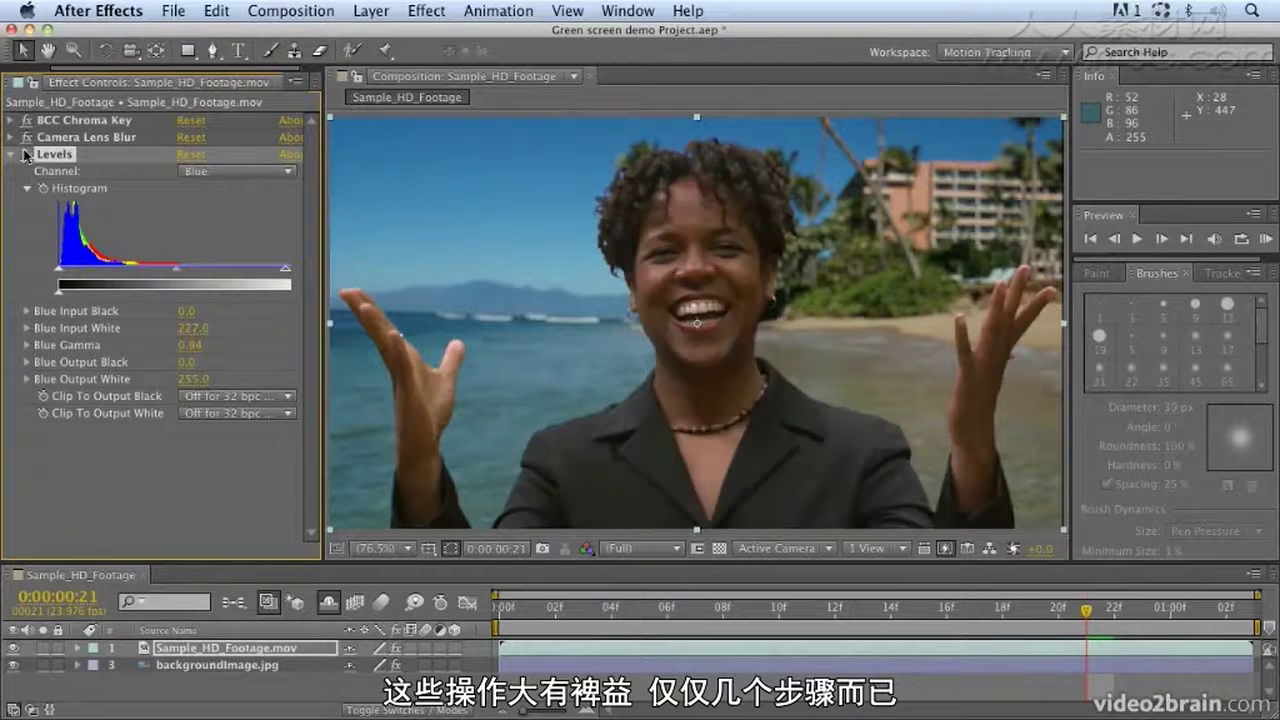
key("space")
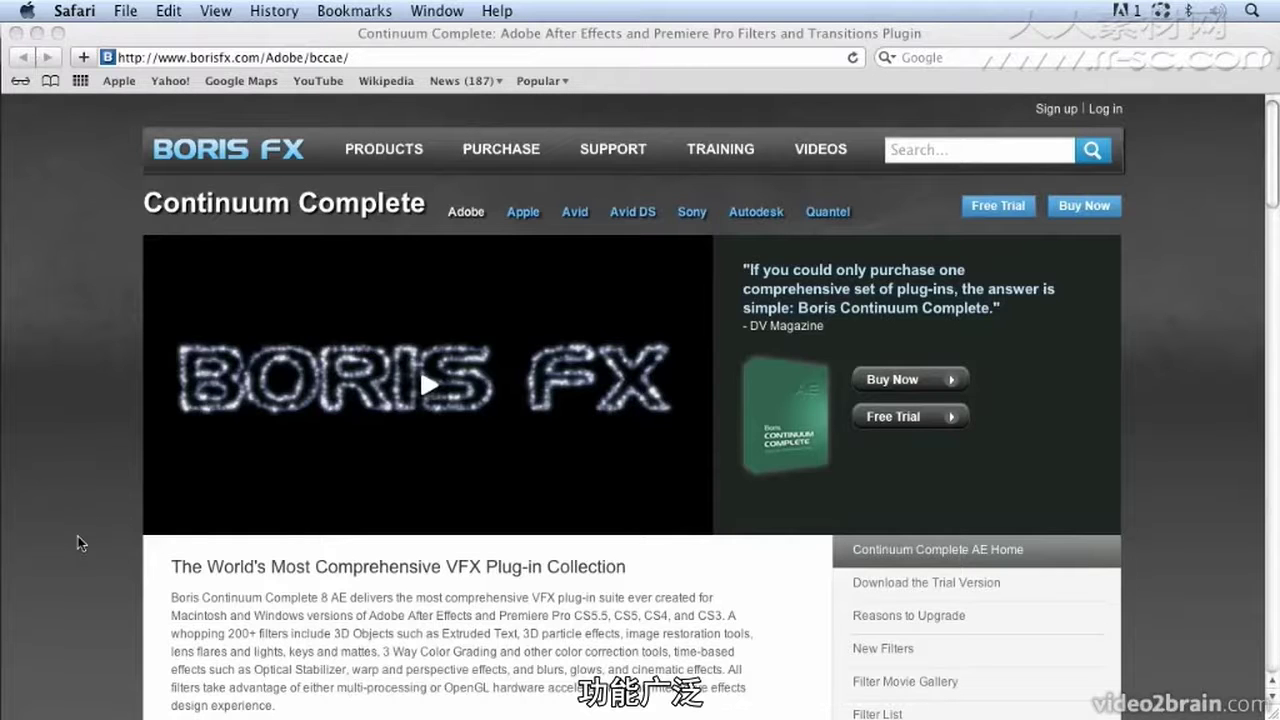
Step: In Safari, look through the Boris Continuum Complete filter categories and open the complete list of Key and Blend filters
scroll(80, 543, "down", 2)
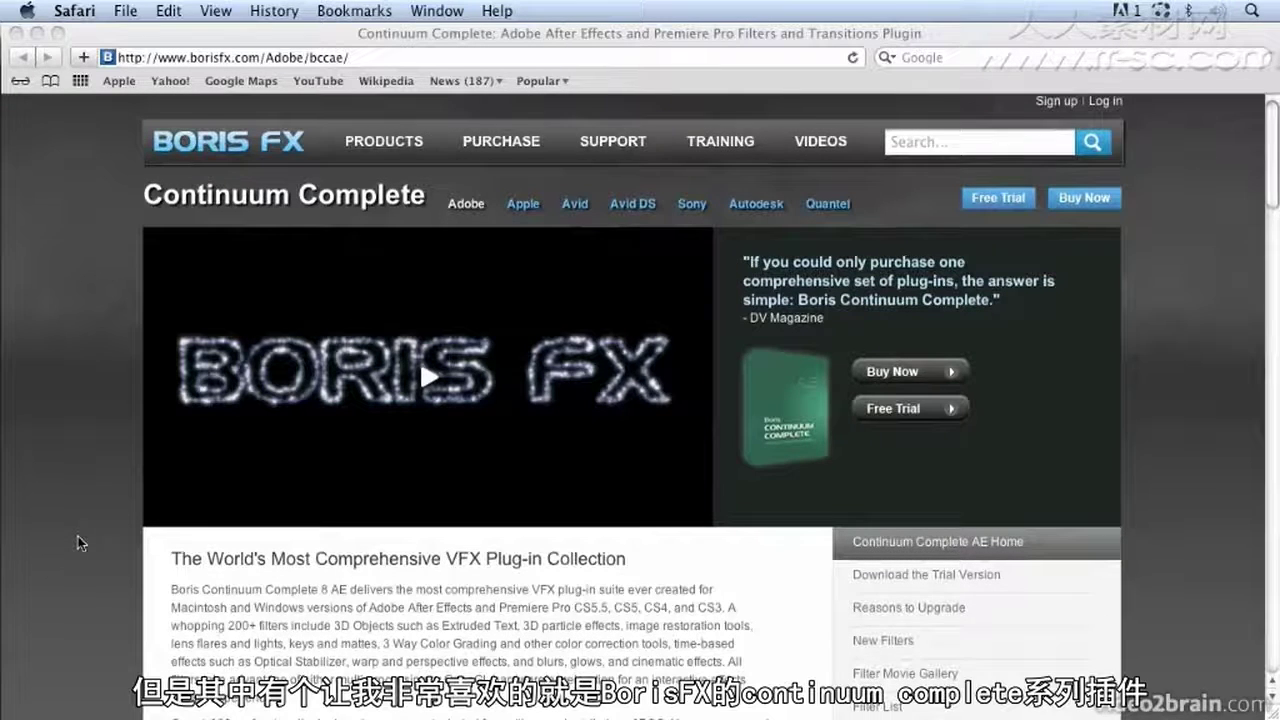
scroll(80, 543, "down", 3)
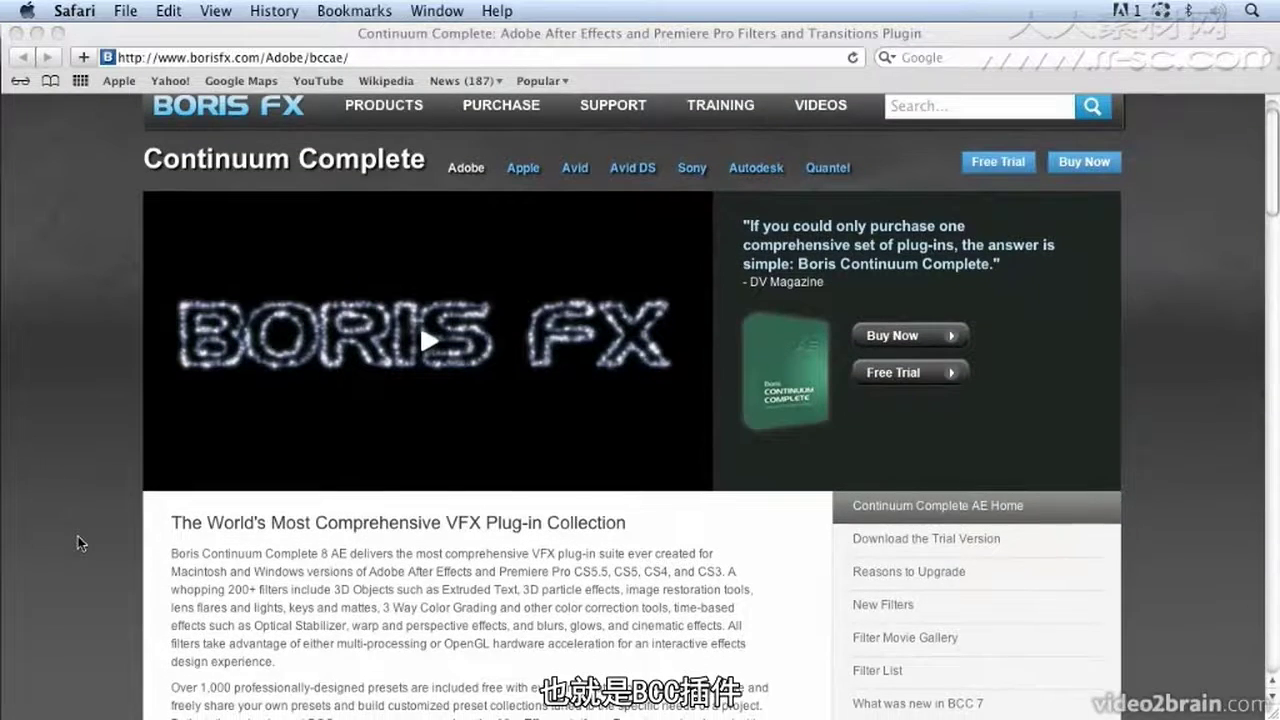
scroll(80, 543, "down", 10)
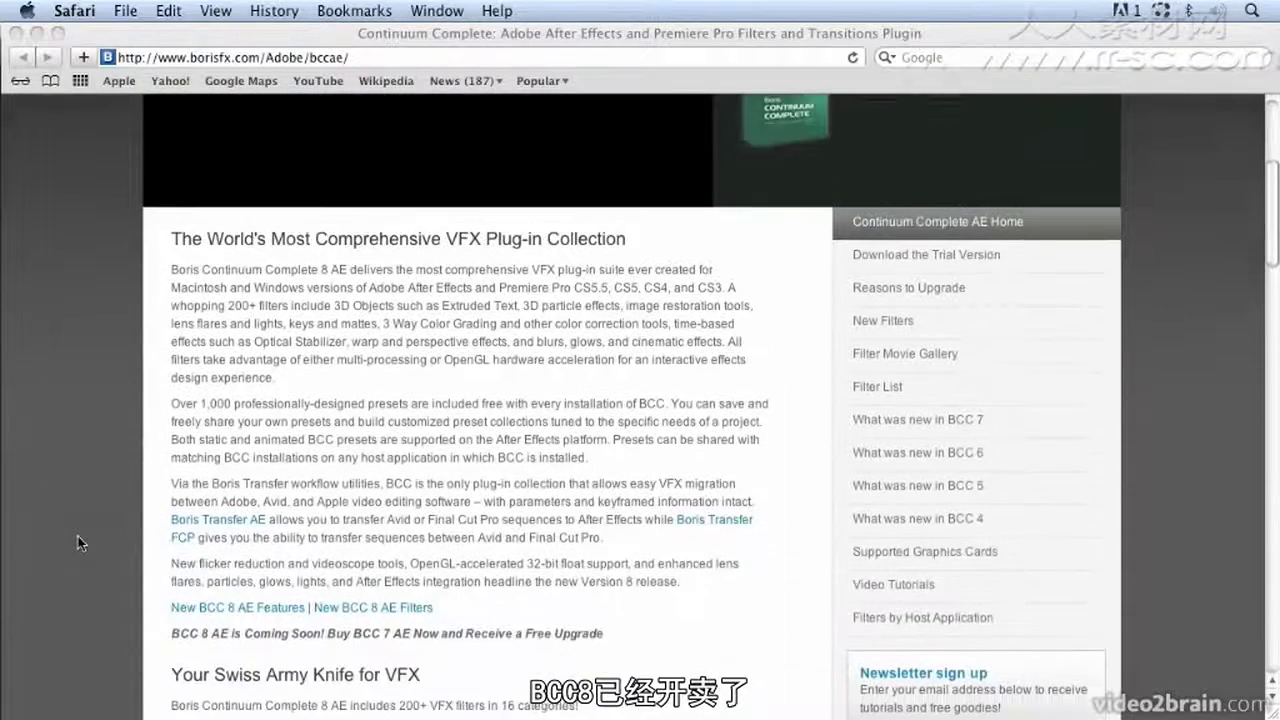
scroll(80, 543, "down", 10)
scroll(78, 536, "down", 12)
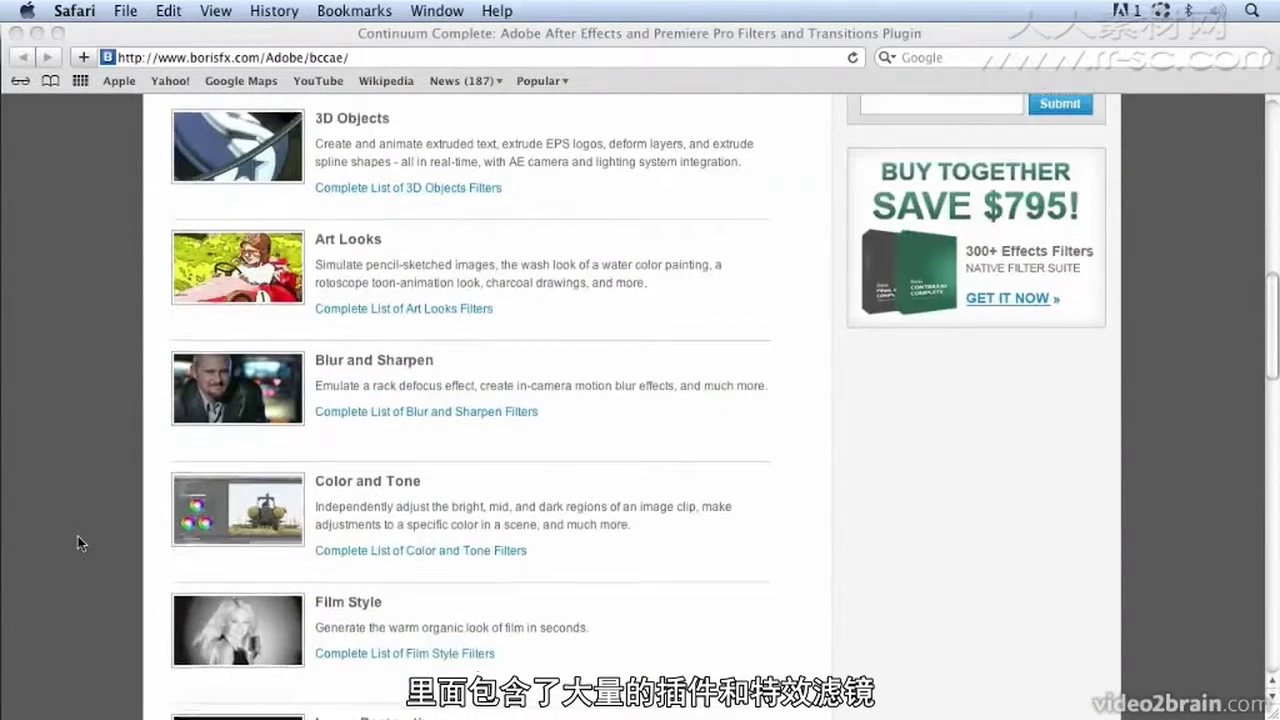
scroll(78, 536, "down", 9)
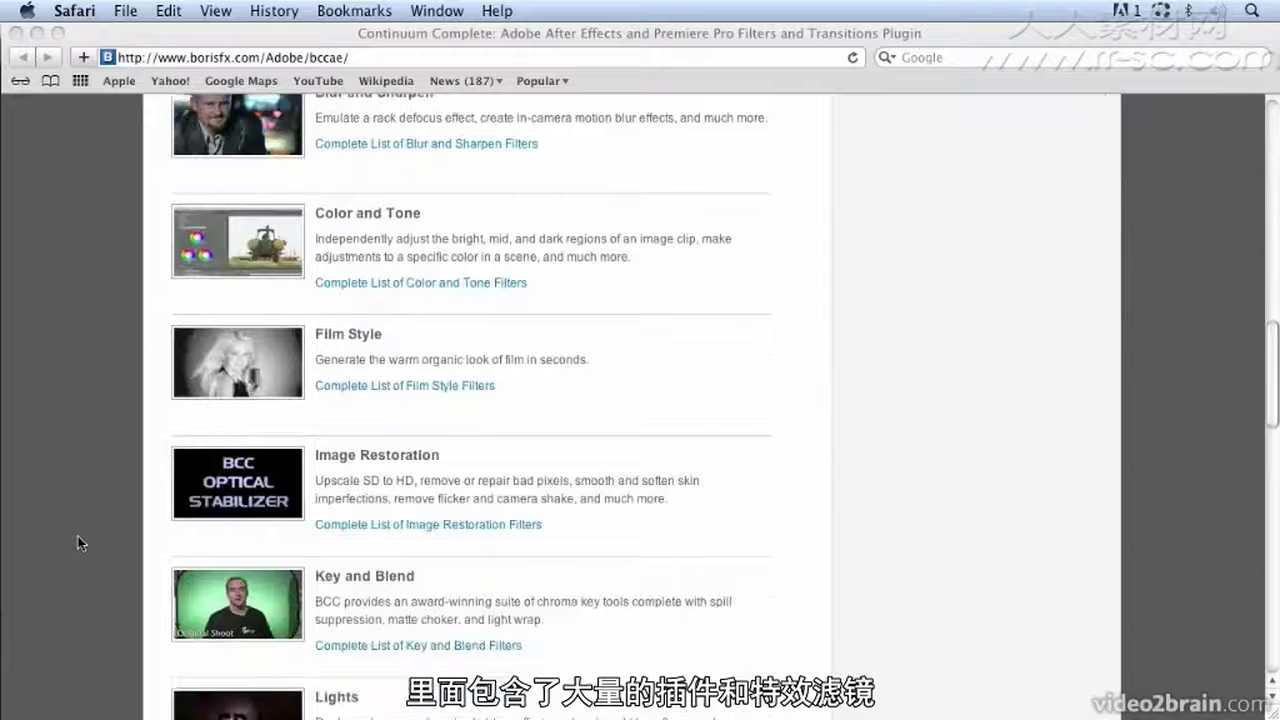
scroll(78, 536, "down", 9)
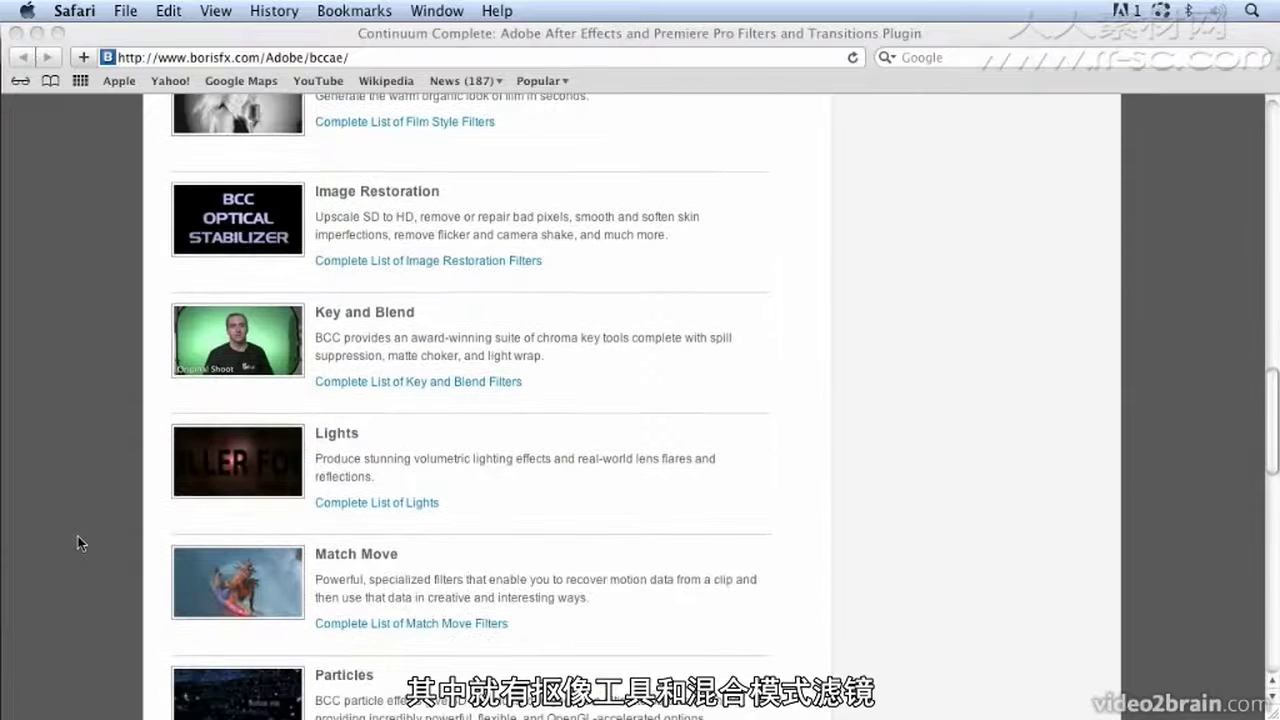
left_click(423, 388)
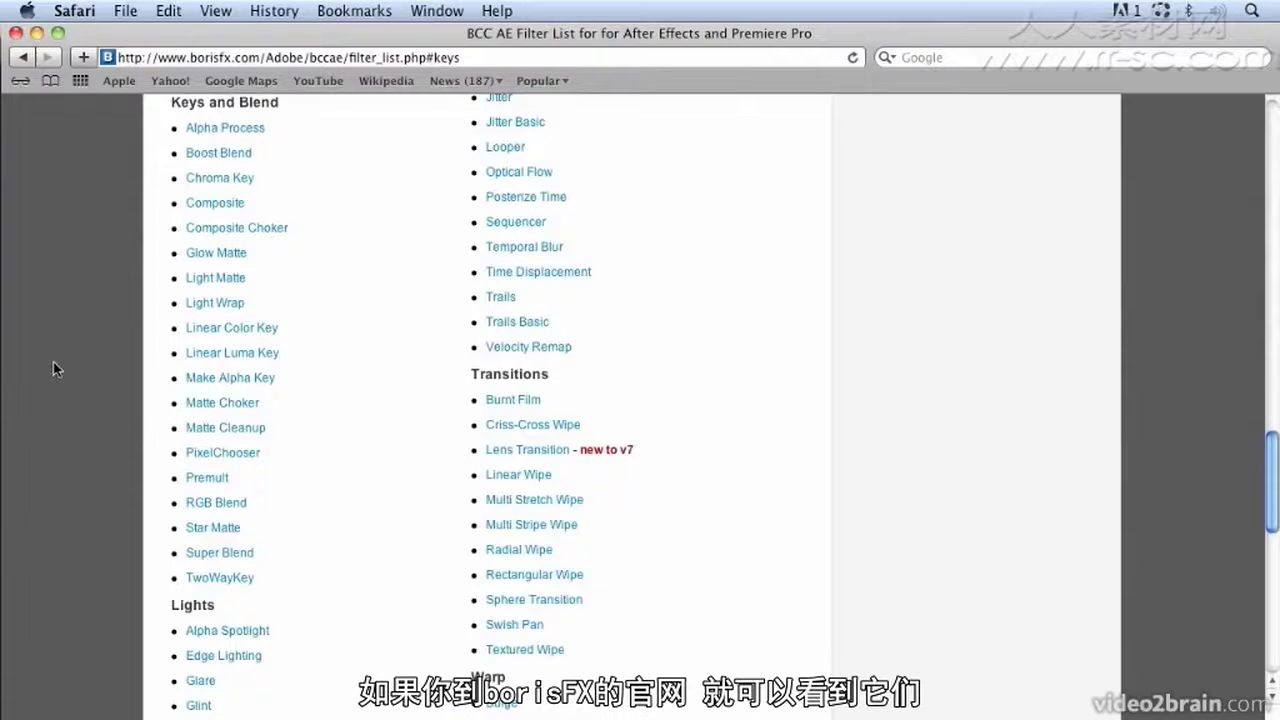
Step: Open the Chroma Key documentation from the Keys and Blend list and view the filter's overview
scroll(55, 368, "up", 1)
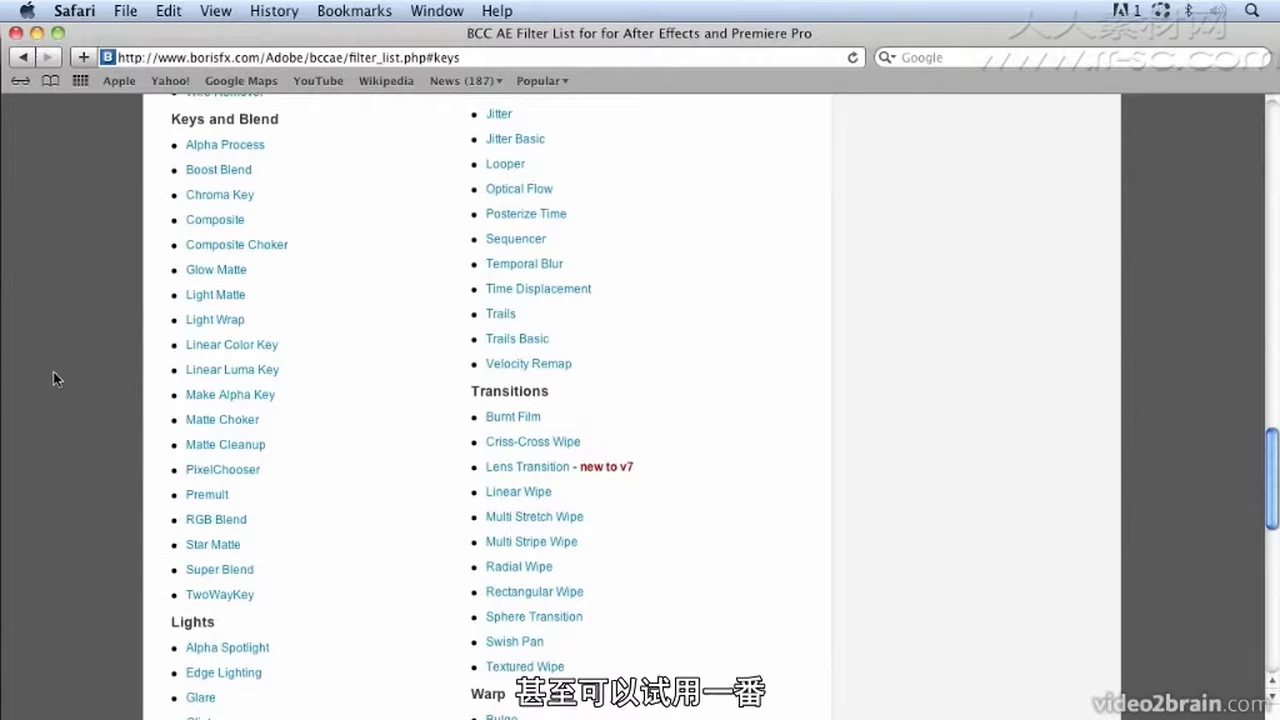
left_click(196, 195)
scroll(134, 283, "down", 5)
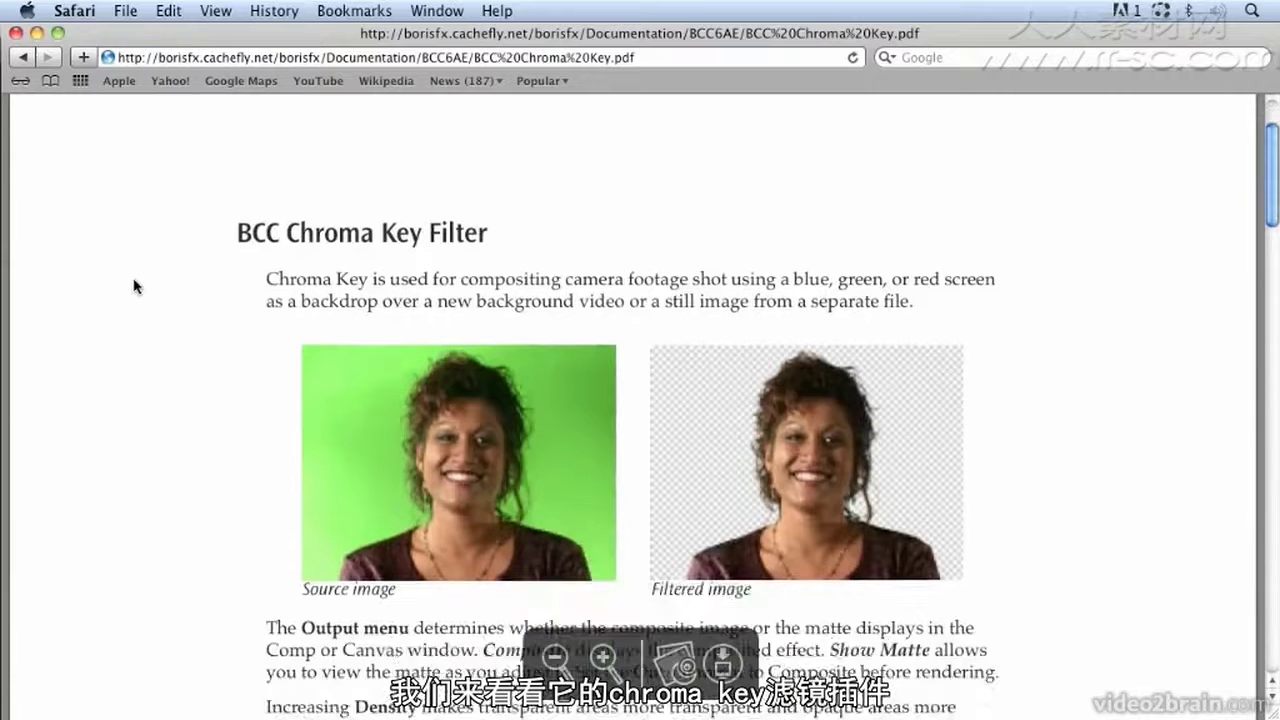
Step: Close the documentation, return to After Effects and toggle the Sample_HD_Footage.mov layer off and on to check the background
left_click(13, 32)
left_click(189, 298)
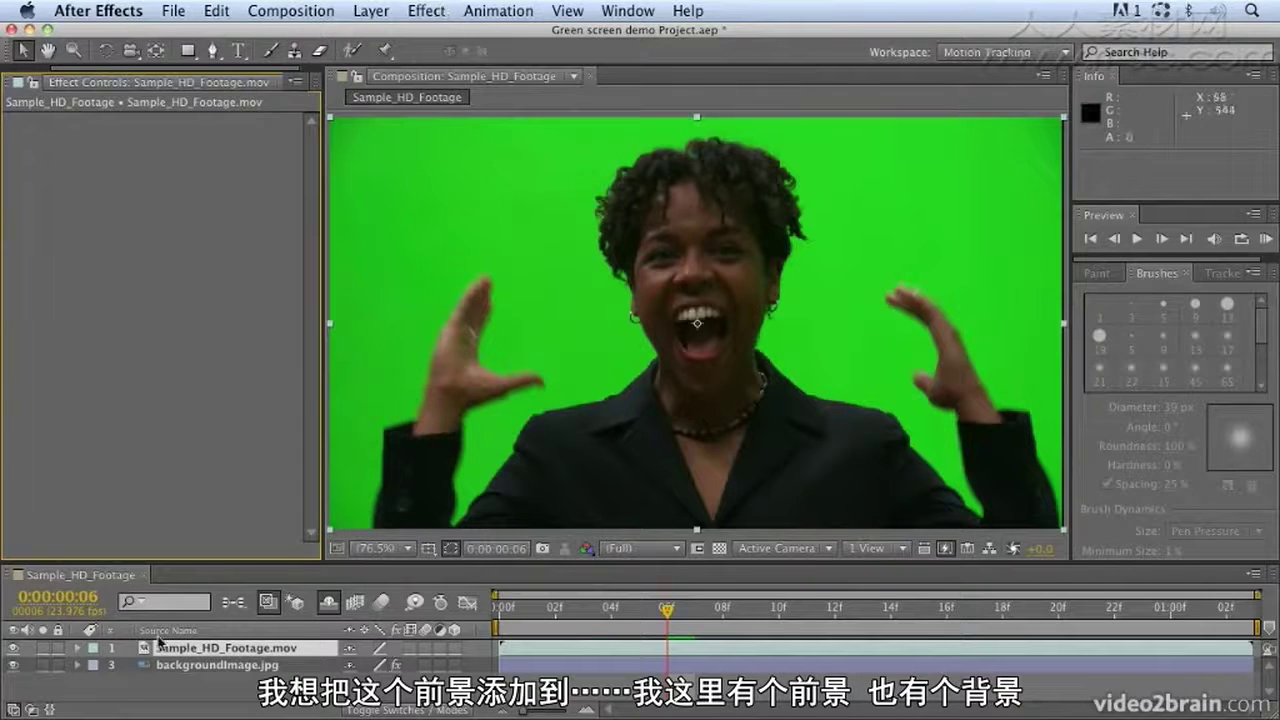
left_click(12, 648)
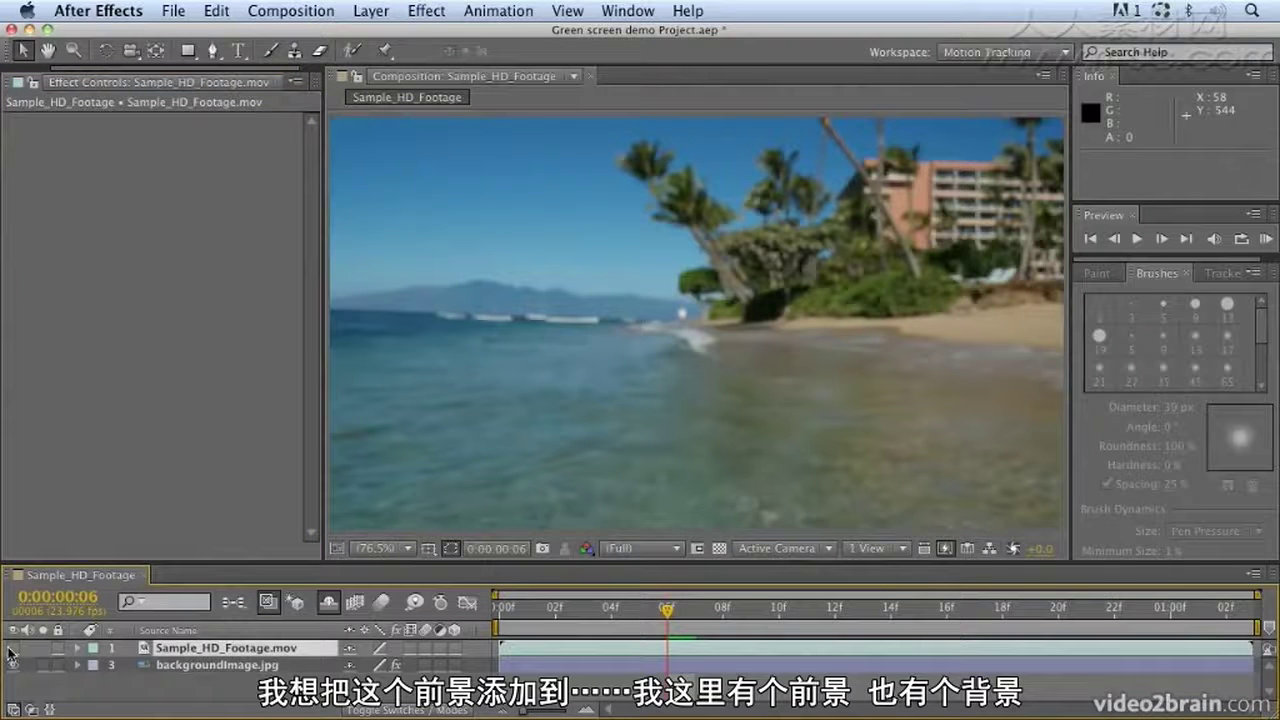
left_click(12, 649)
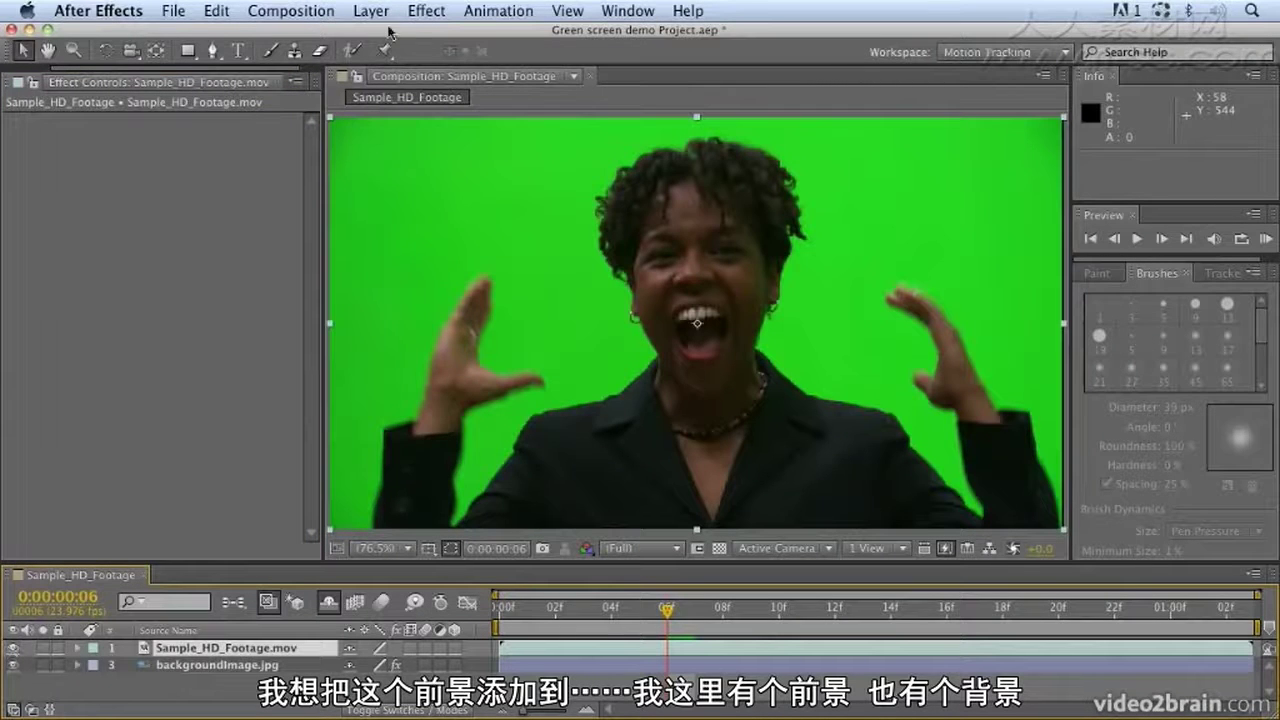
Step: Apply BCC Chroma Key to the Sample_HD_Footage.mov layer and sample the green screen beside the raised hand as its key Color
left_click(426, 11)
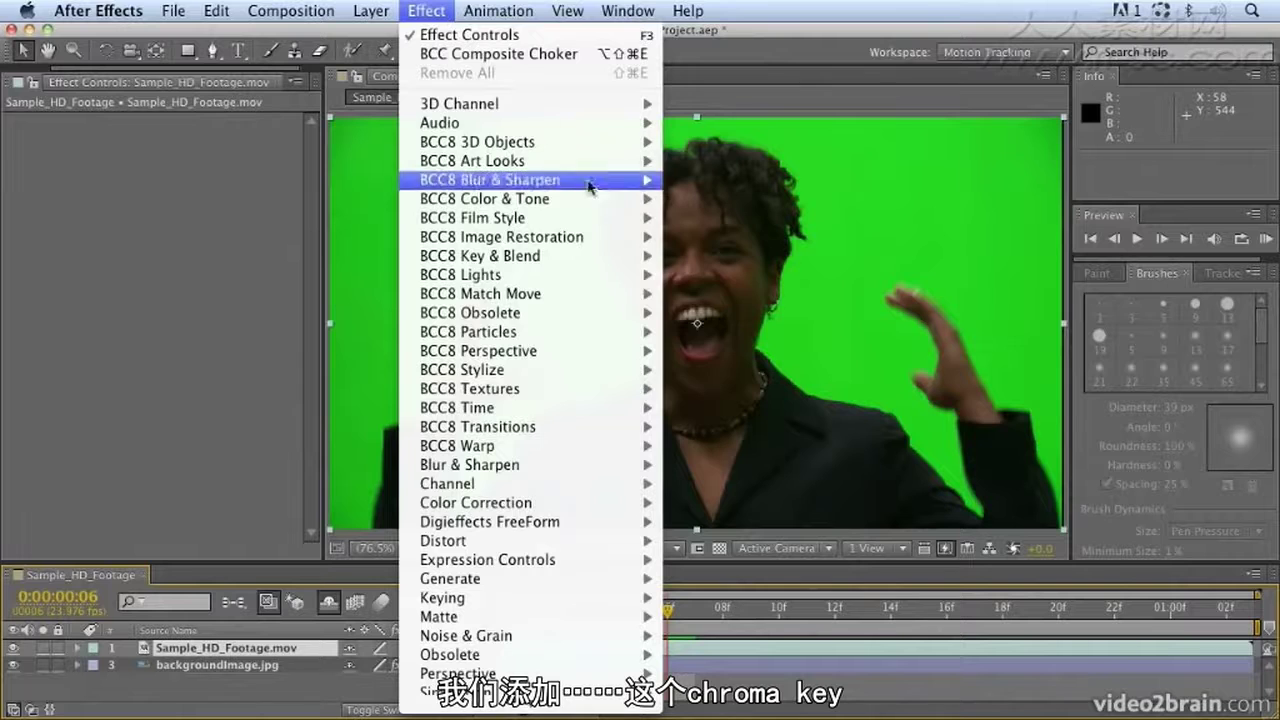
mouse_move(563, 290)
mouse_move(557, 257)
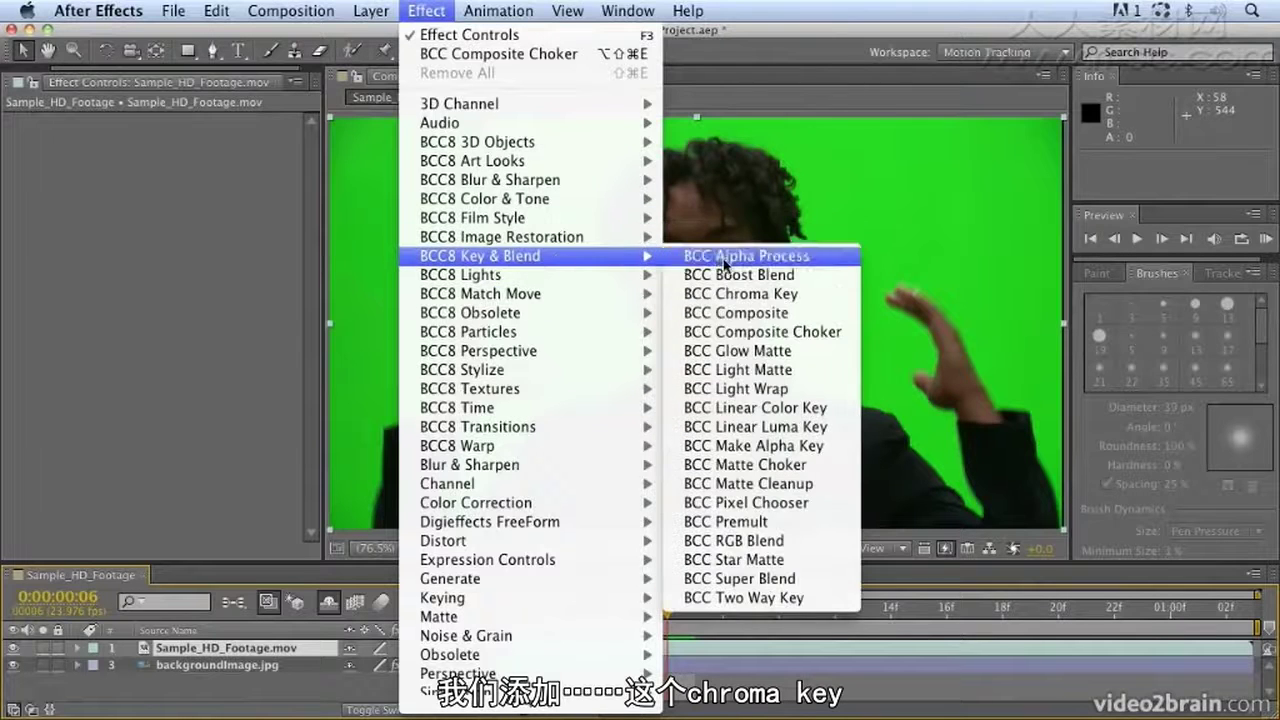
left_click(741, 296)
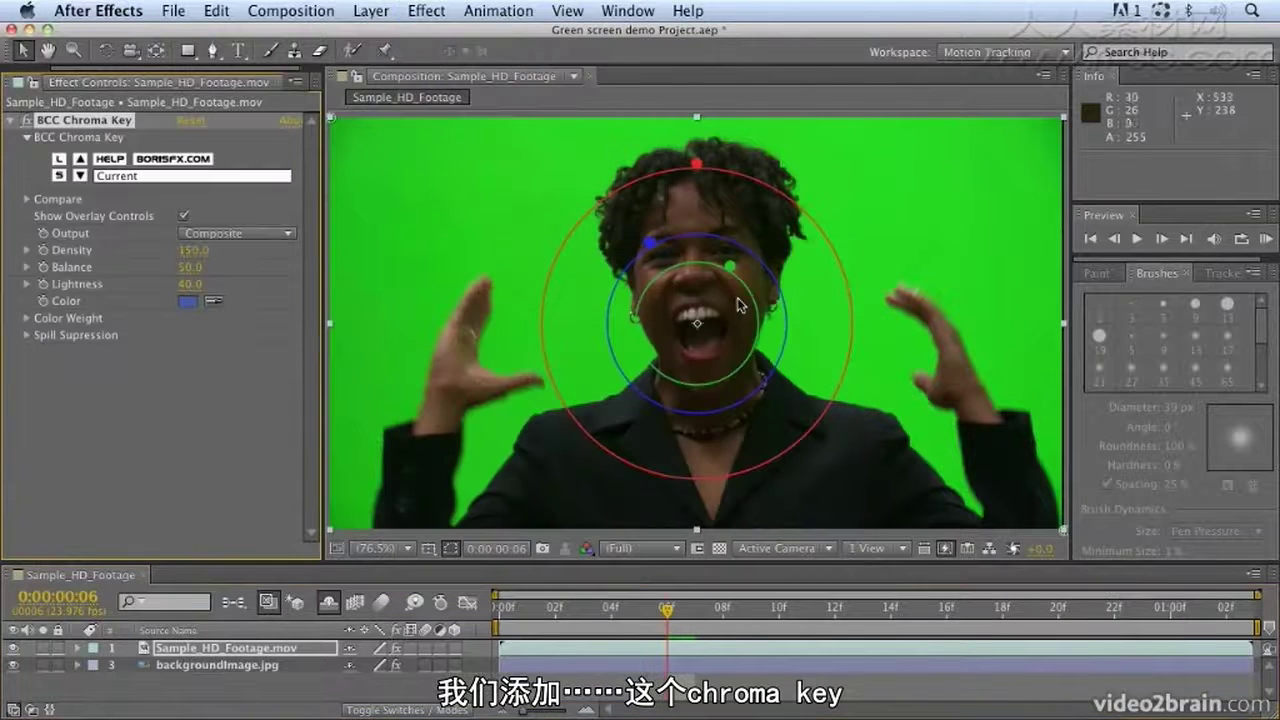
left_click(215, 302)
left_click(532, 332)
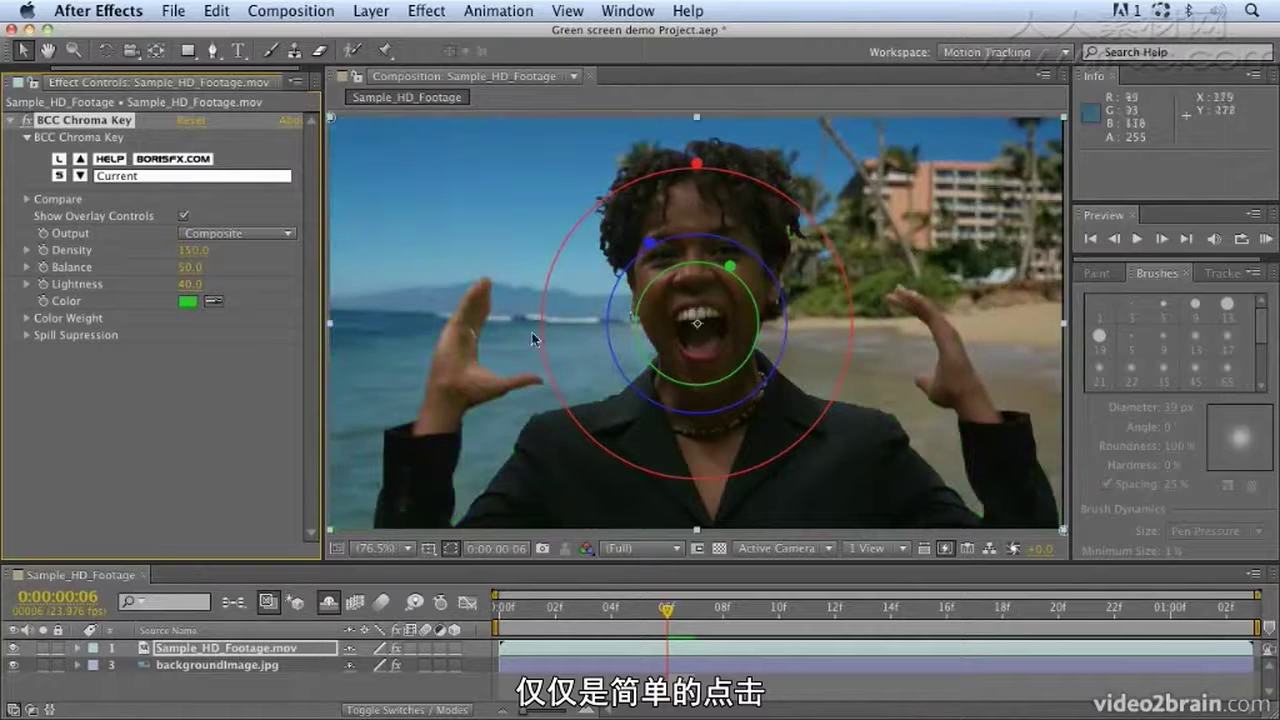
Step: Set the Output of BCC Chroma Key to Show Matte and lower Lightness to 29
left_click(250, 236)
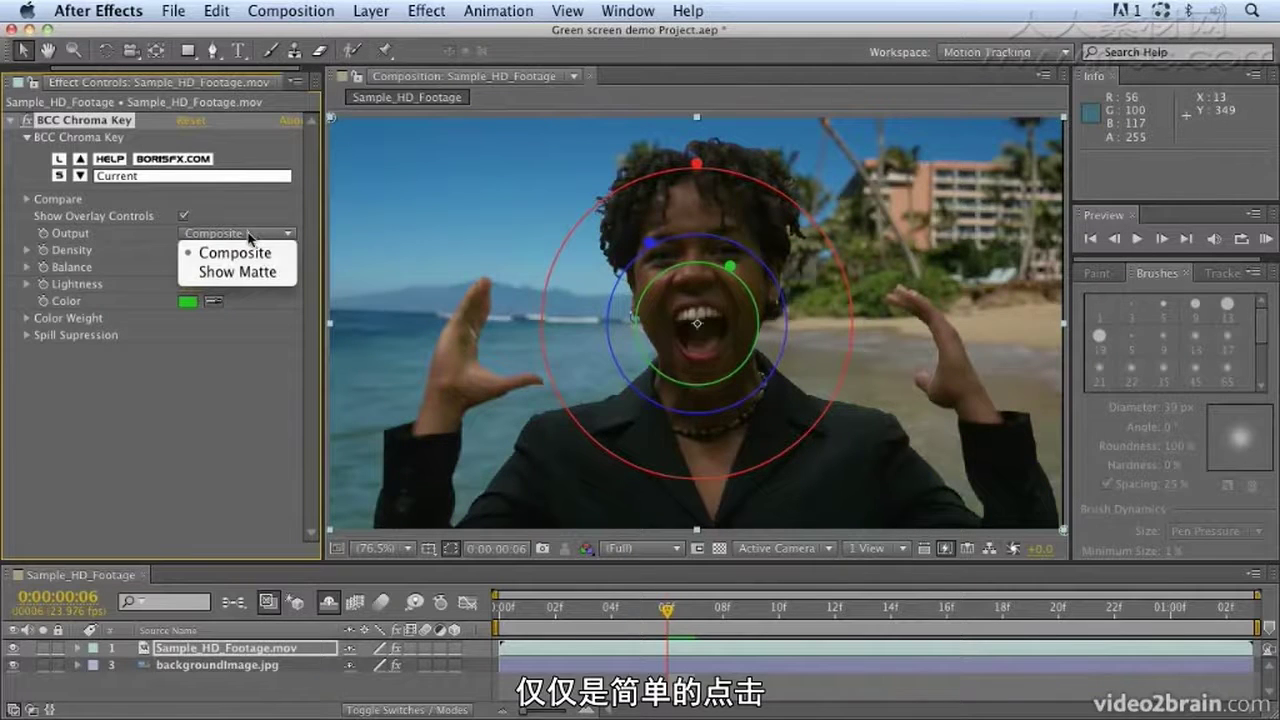
left_click(255, 272)
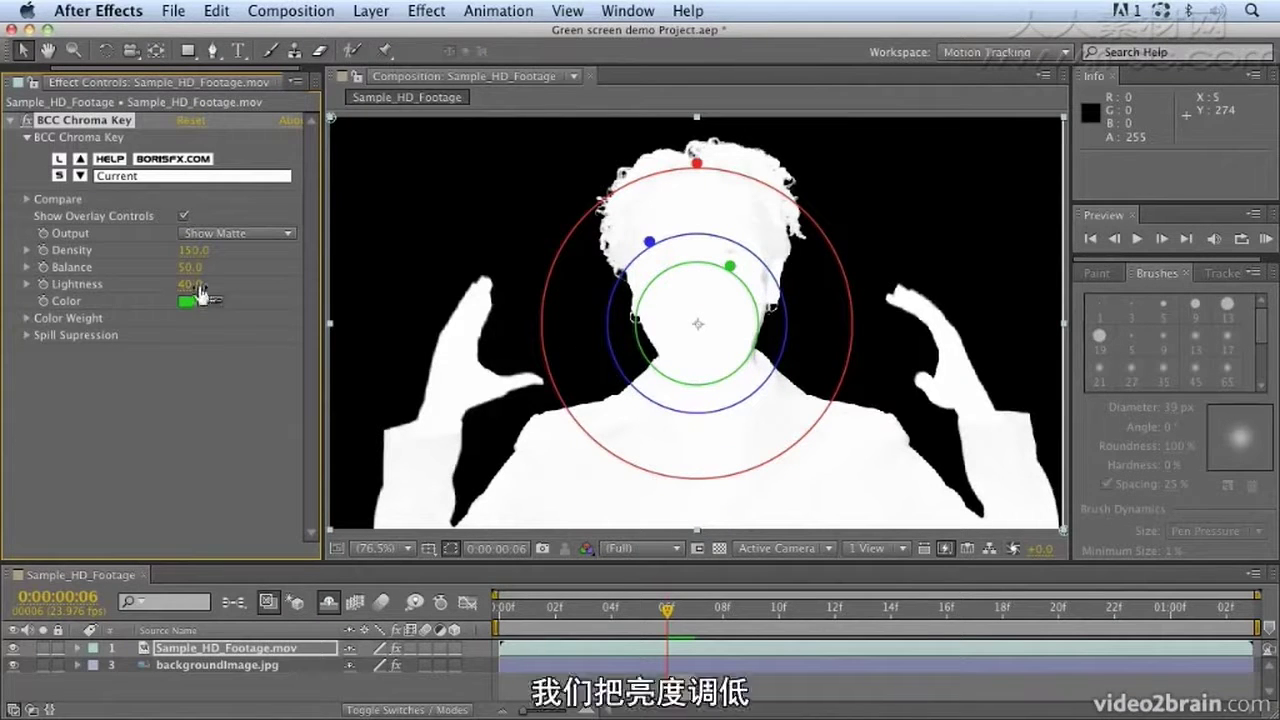
left_click_drag(190, 284, 182, 284)
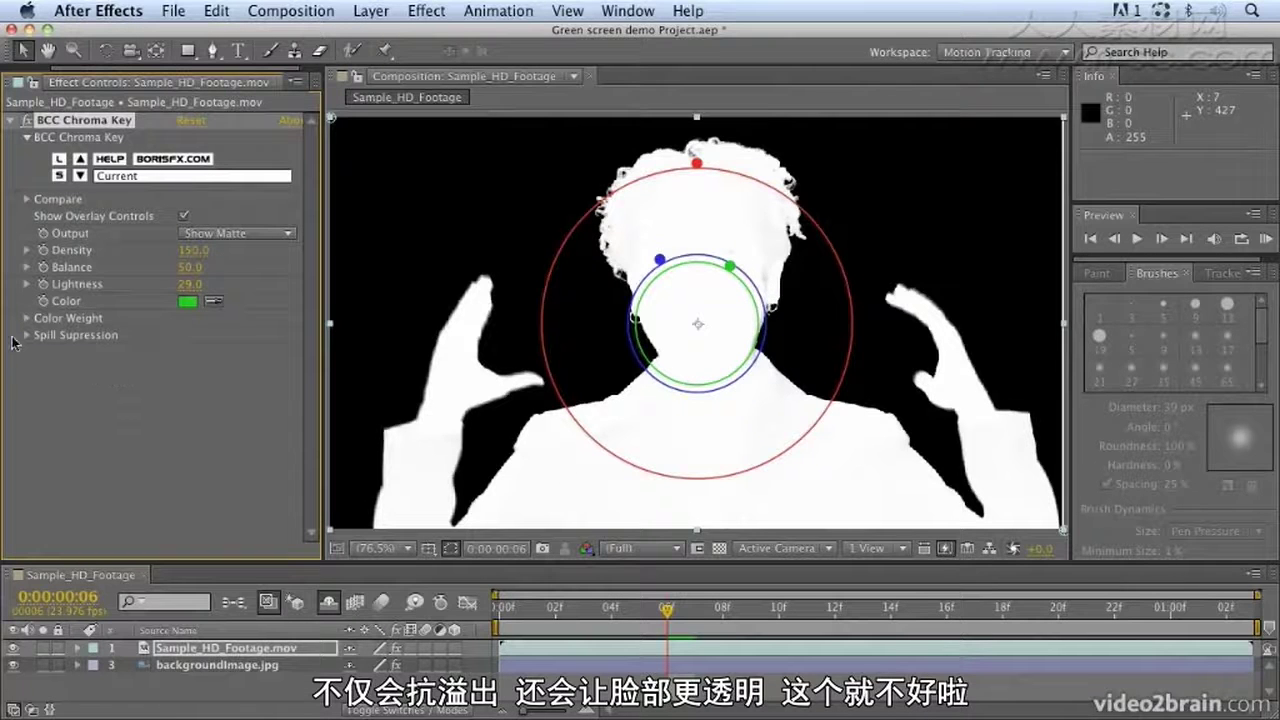
Step: Set the Output of BCC Chroma Key to Composite and preview the keyed footage with its Spill Supression settings expanded
left_click(238, 232)
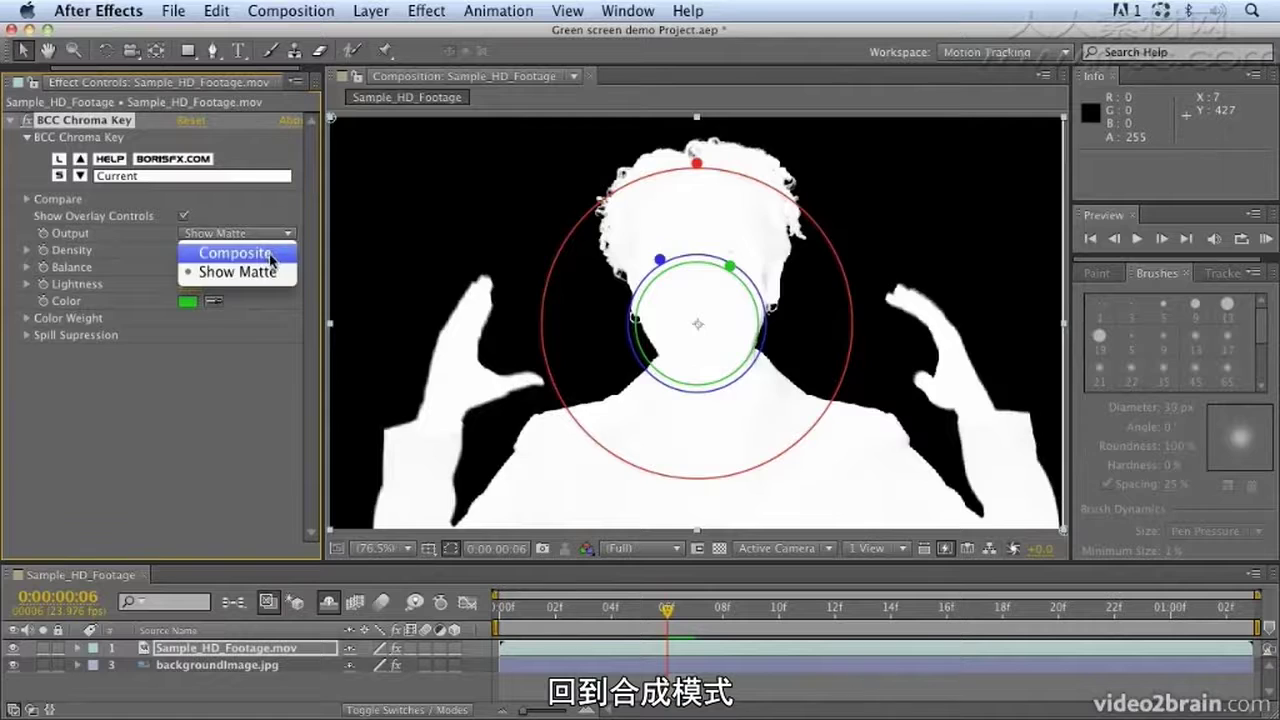
left_click(252, 250)
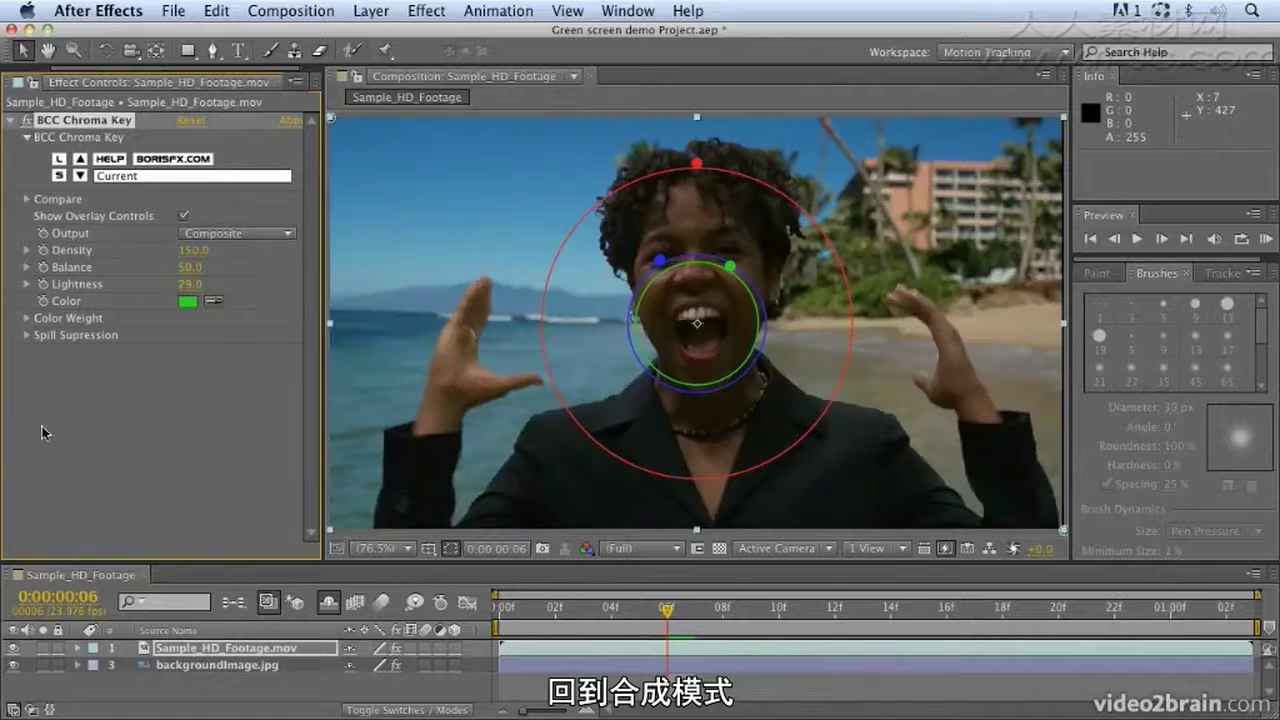
left_click(26, 337)
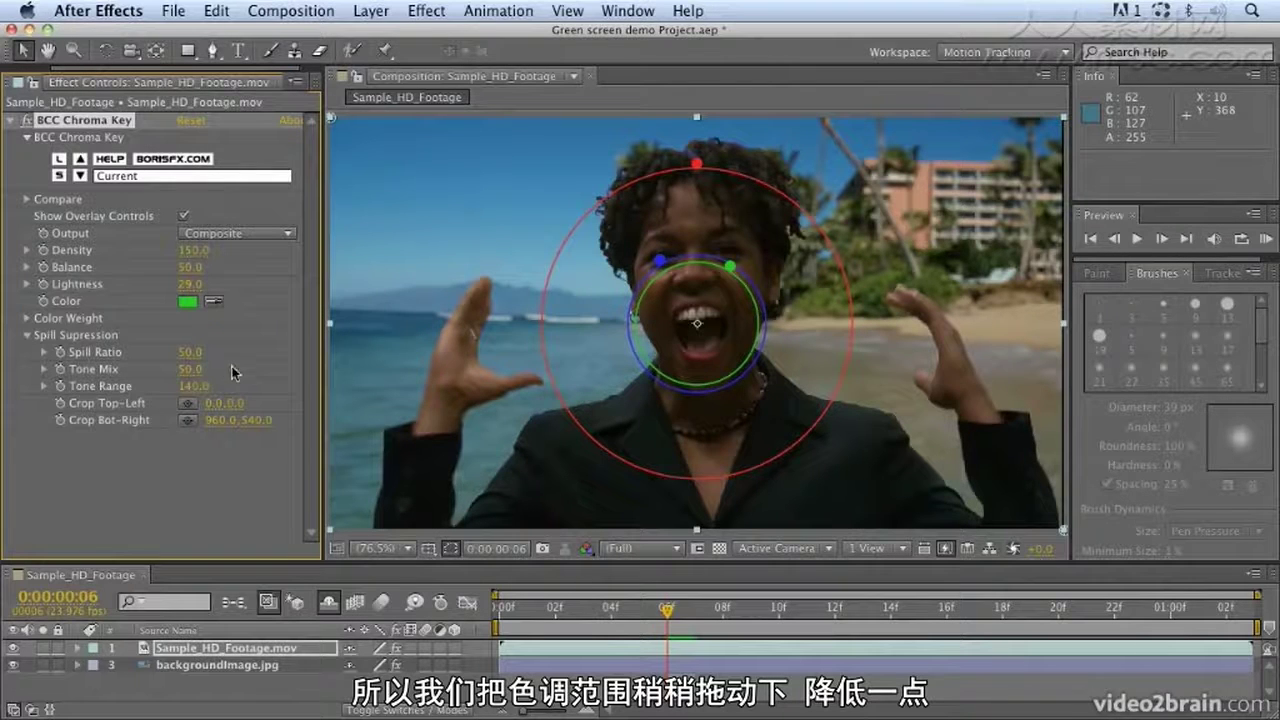
key("KP_0")
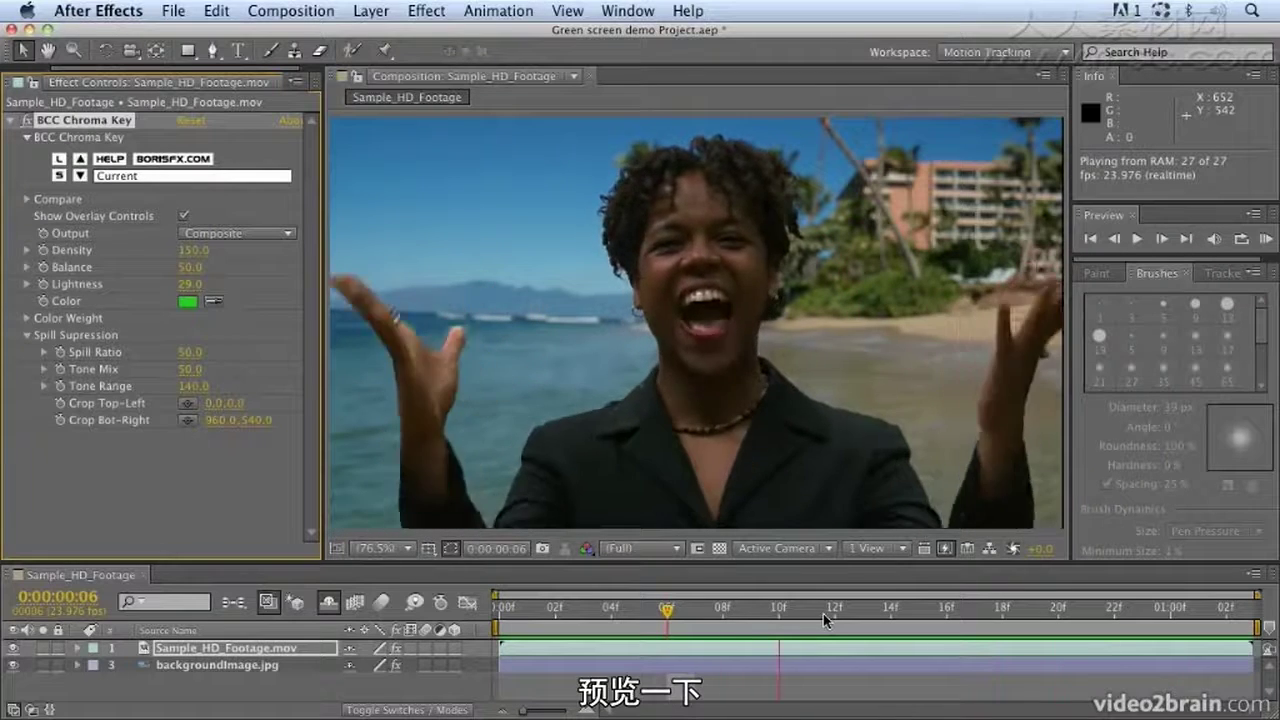
key("space")
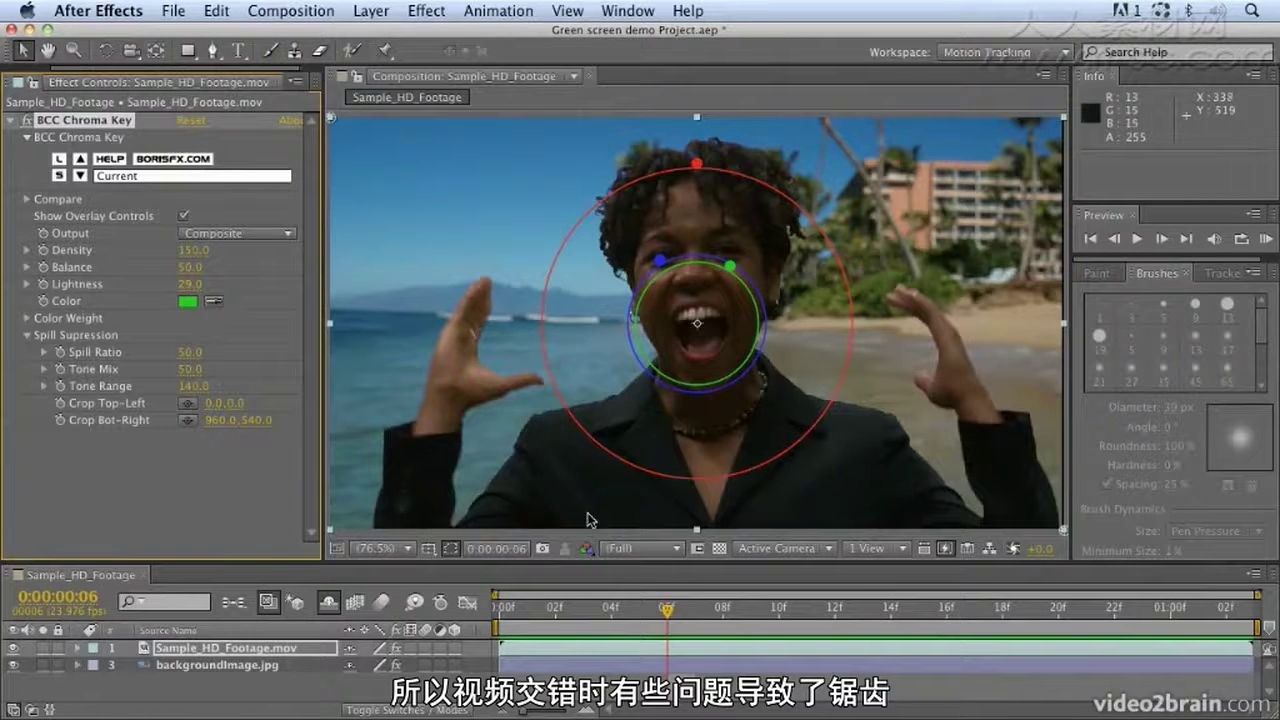
Step: Apply BCC Composite Choker to the Sample_HD_Footage.mov layer and collapse the BCC Chroma Key settings
left_click(435, 11)
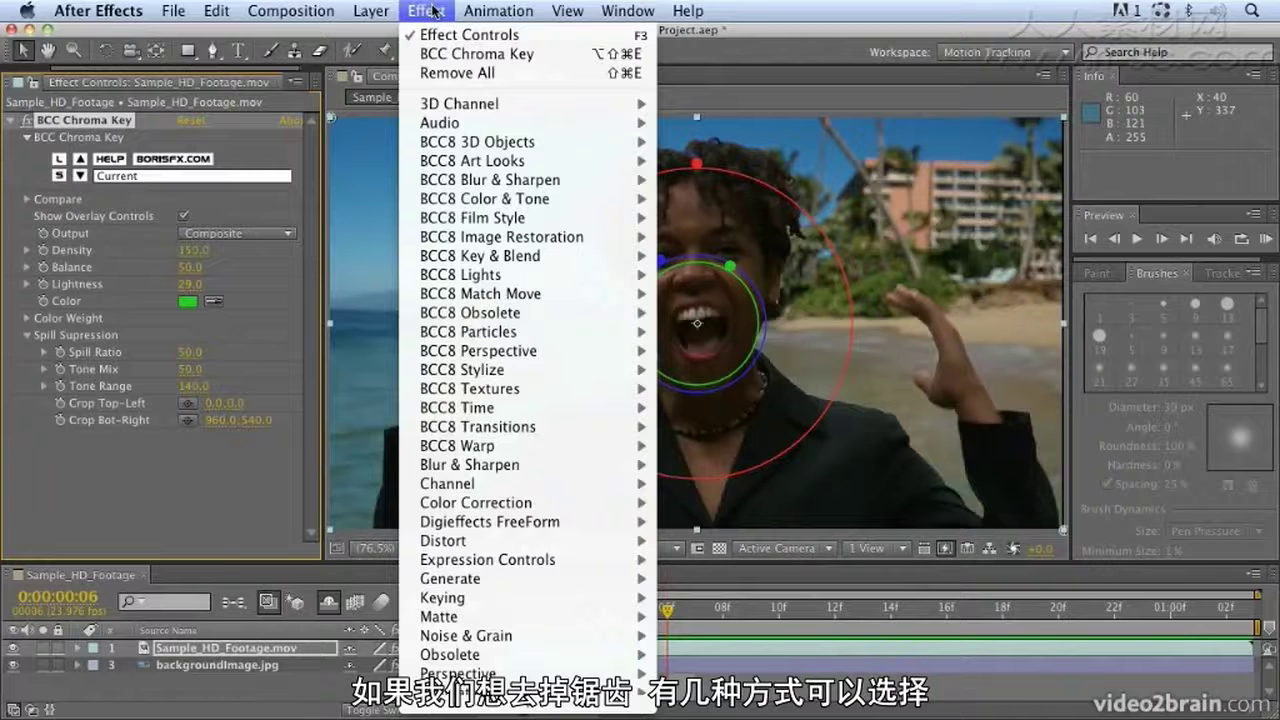
mouse_move(562, 257)
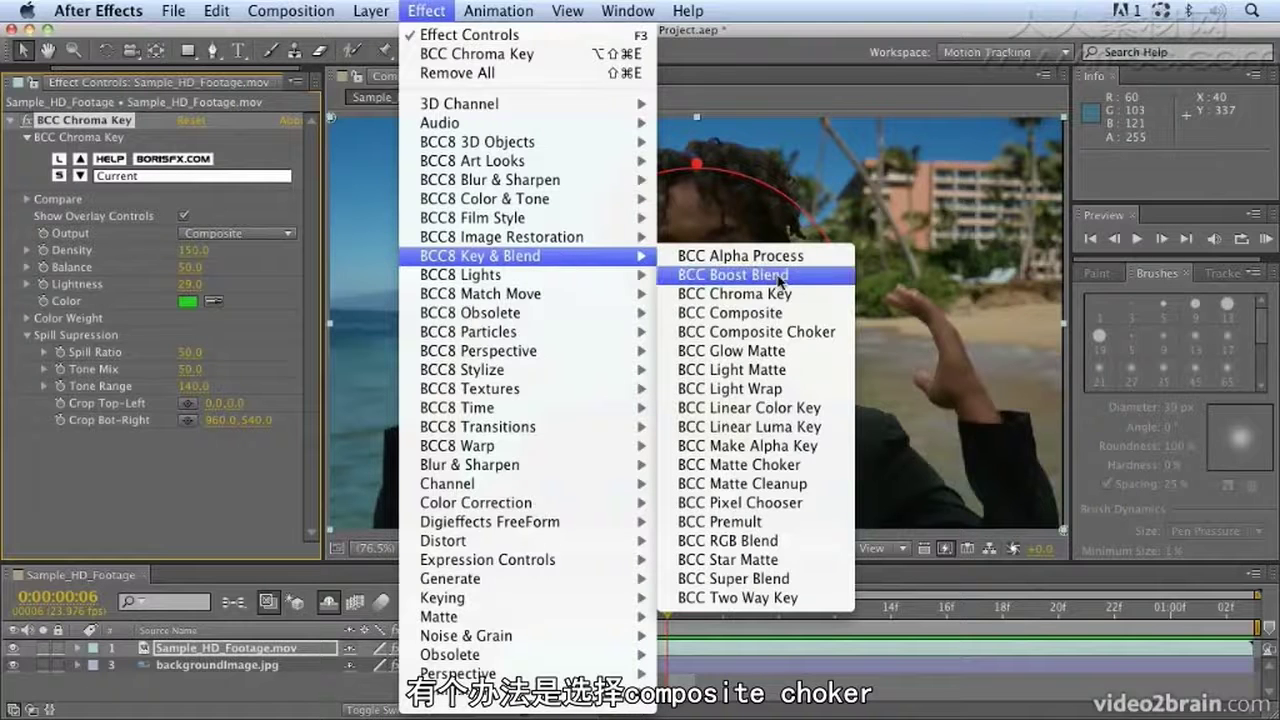
left_click(757, 331)
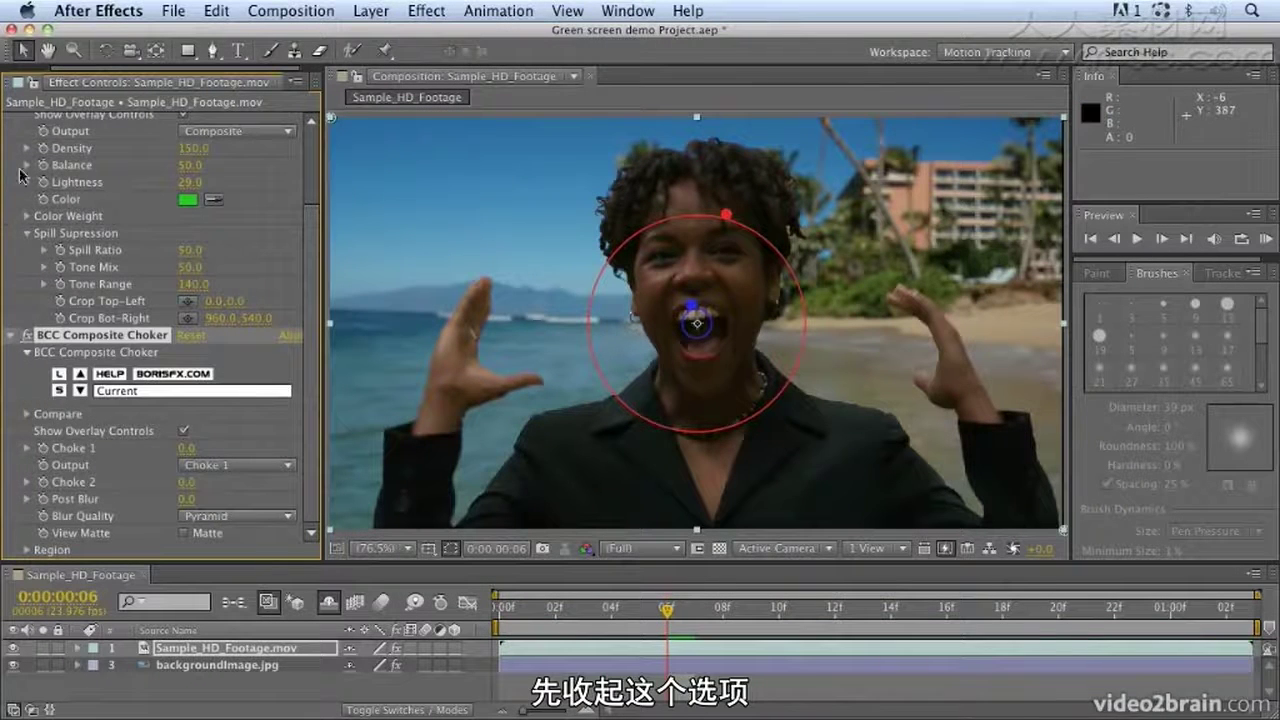
scroll(20, 175, "up", 4)
left_click(11, 121)
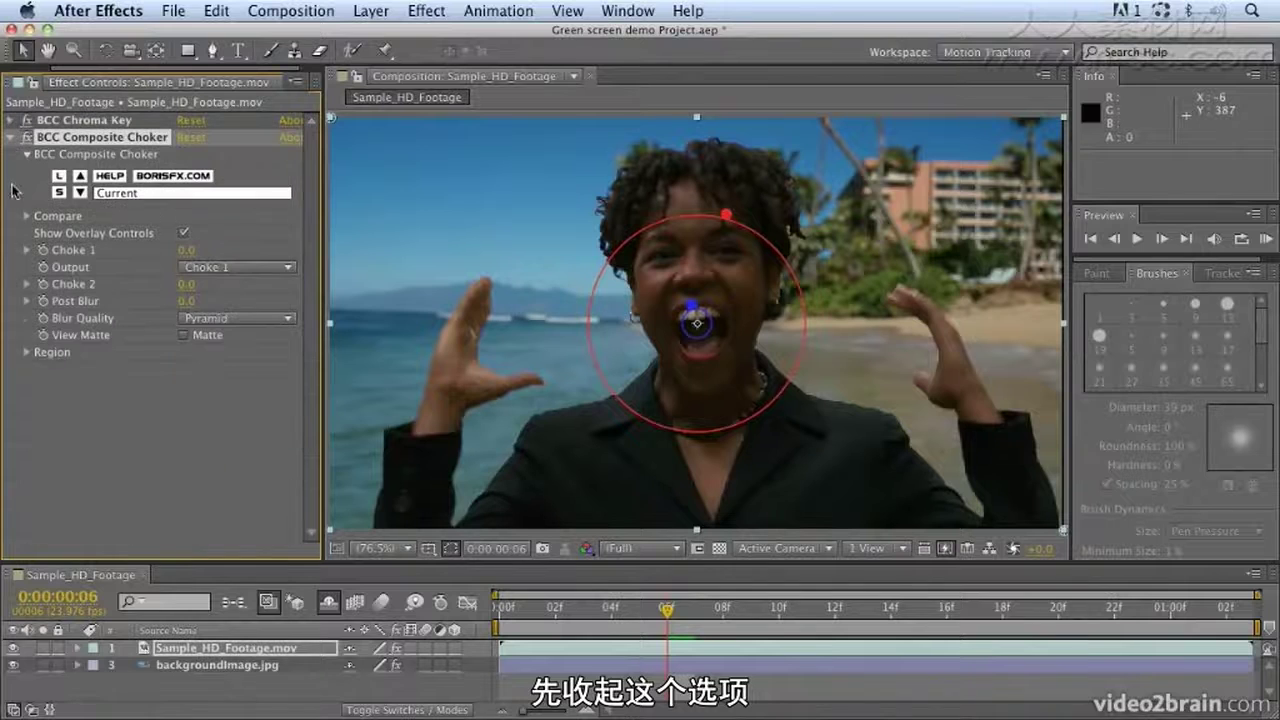
Step: Try Choke 1 and Post Blur values of 1 in BCC Composite Choker and preview the footage
left_click(183, 252)
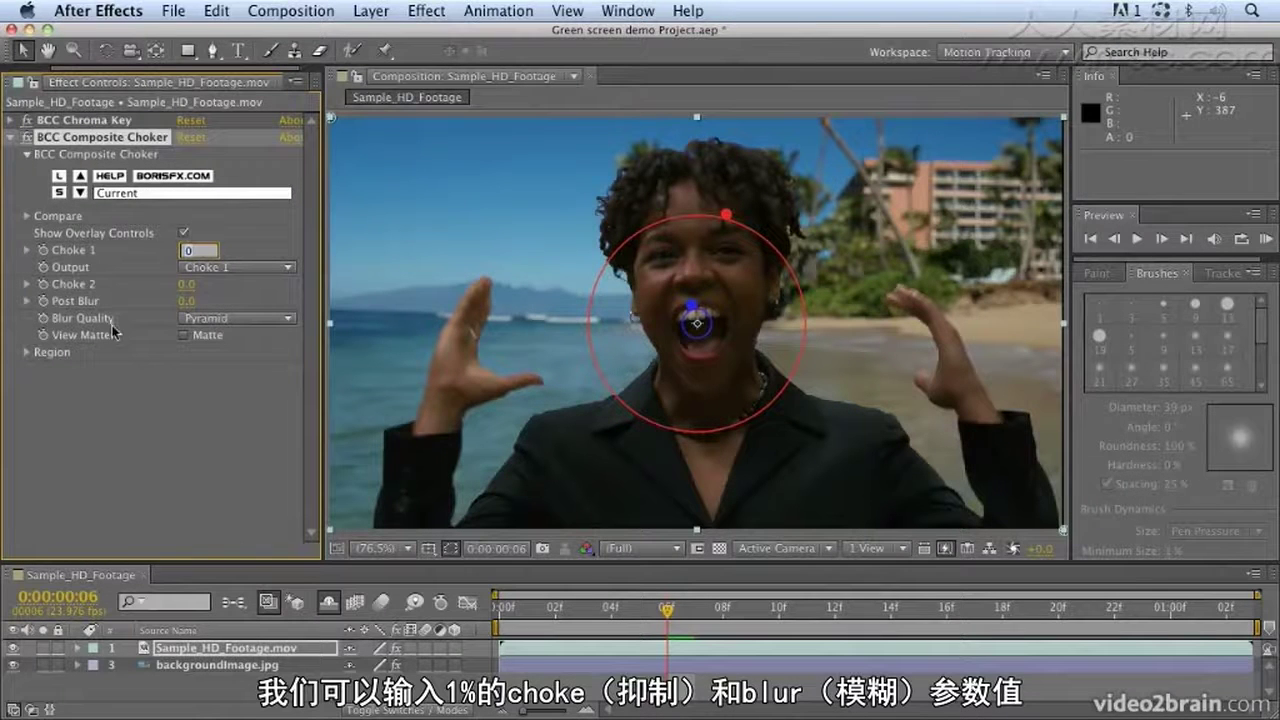
left_click(187, 301)
type("1")
key("Return")
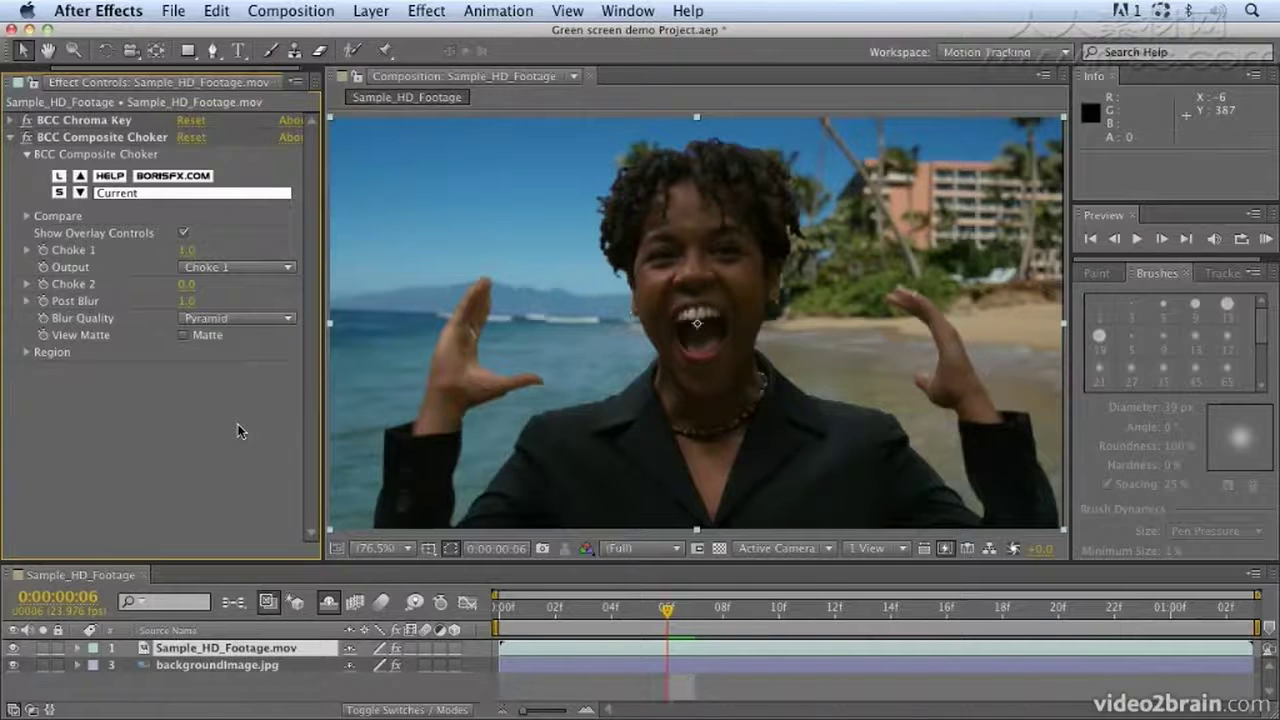
key("KP_0")
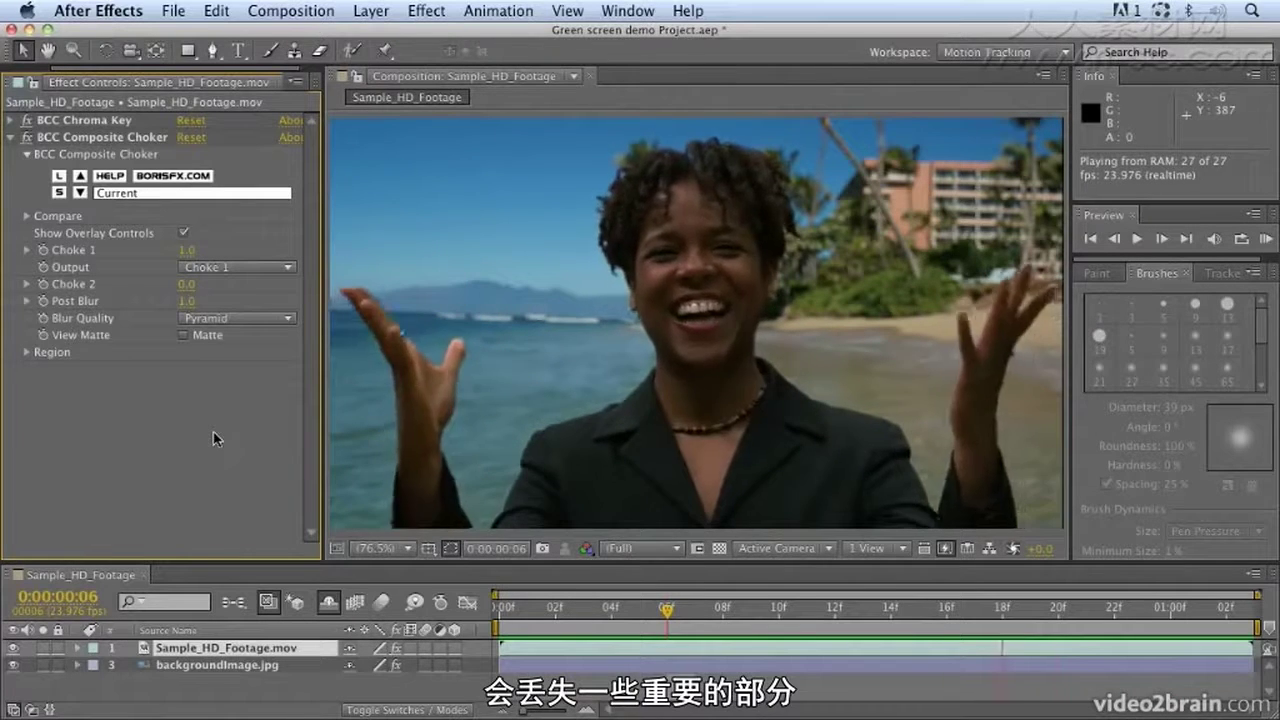
key("space")
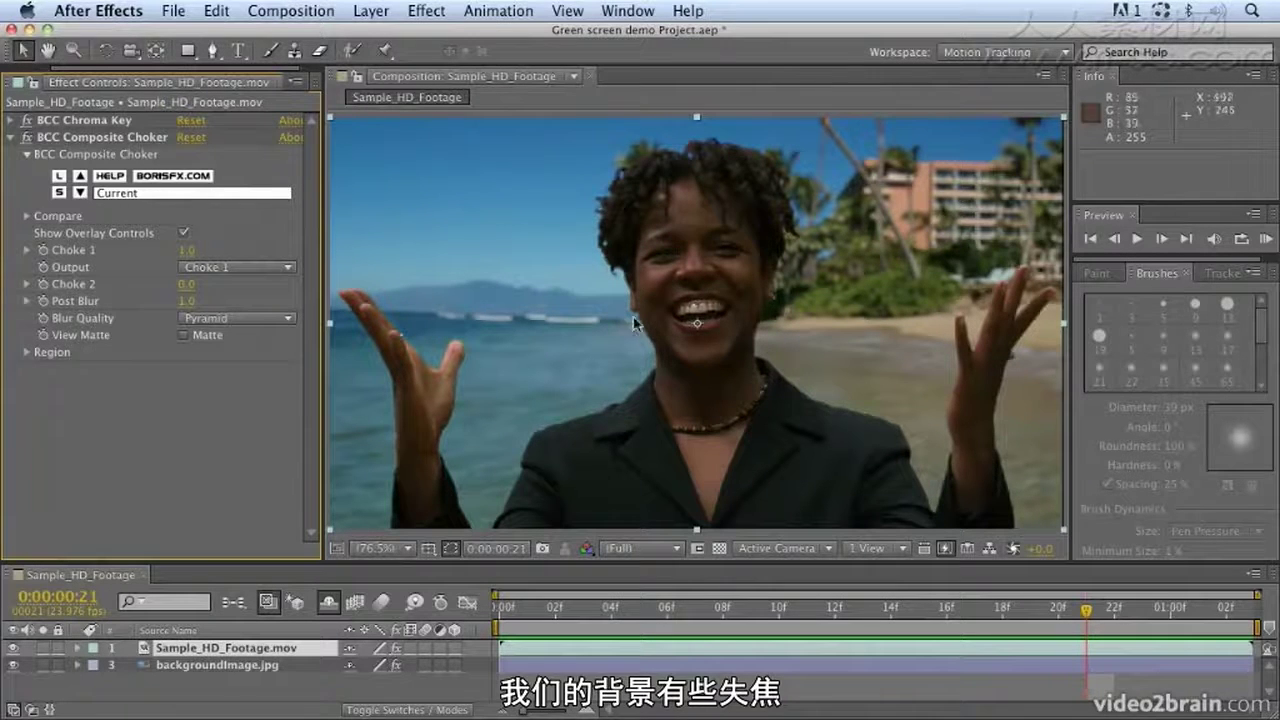
Step: Delete the BCC Composite Choker effect from the Sample_HD_Footage.mov layer
left_click(90, 140)
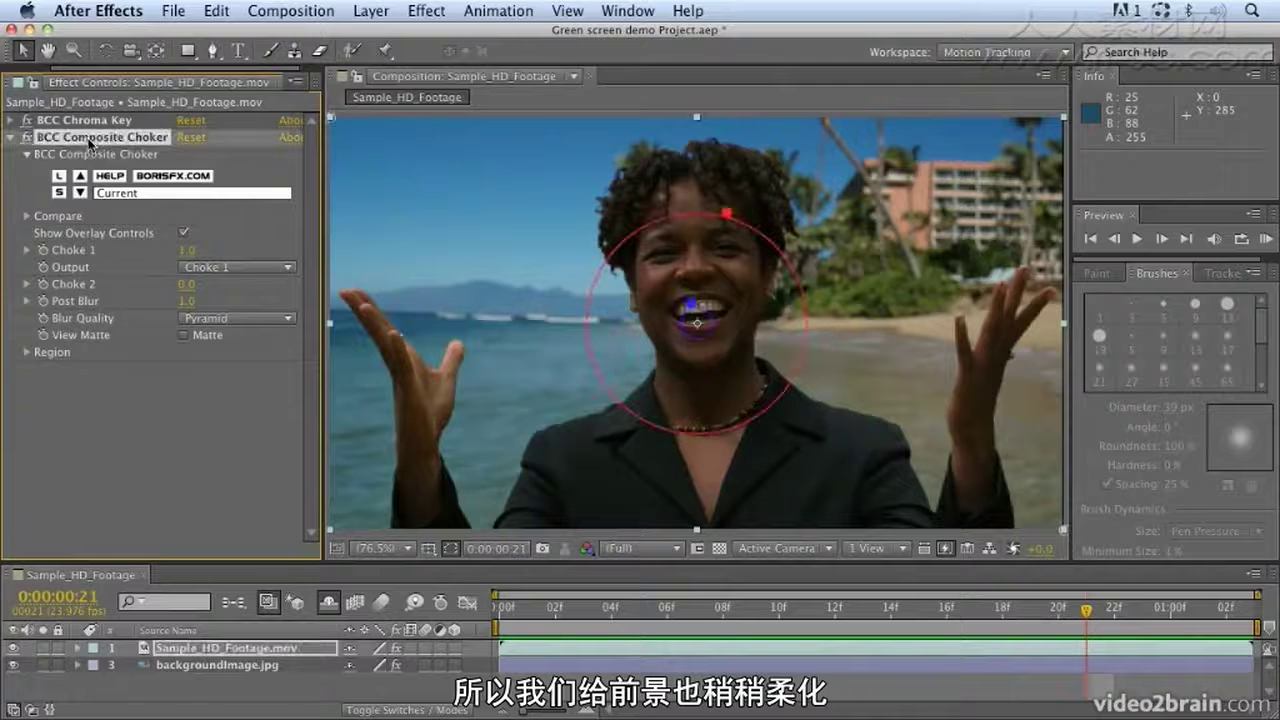
key("Delete")
Step: Apply Camera Lens Blur to the Sample_HD_Footage.mov layer with a Blur Radius of 1 and preview the softened foreground
left_click(430, 12)
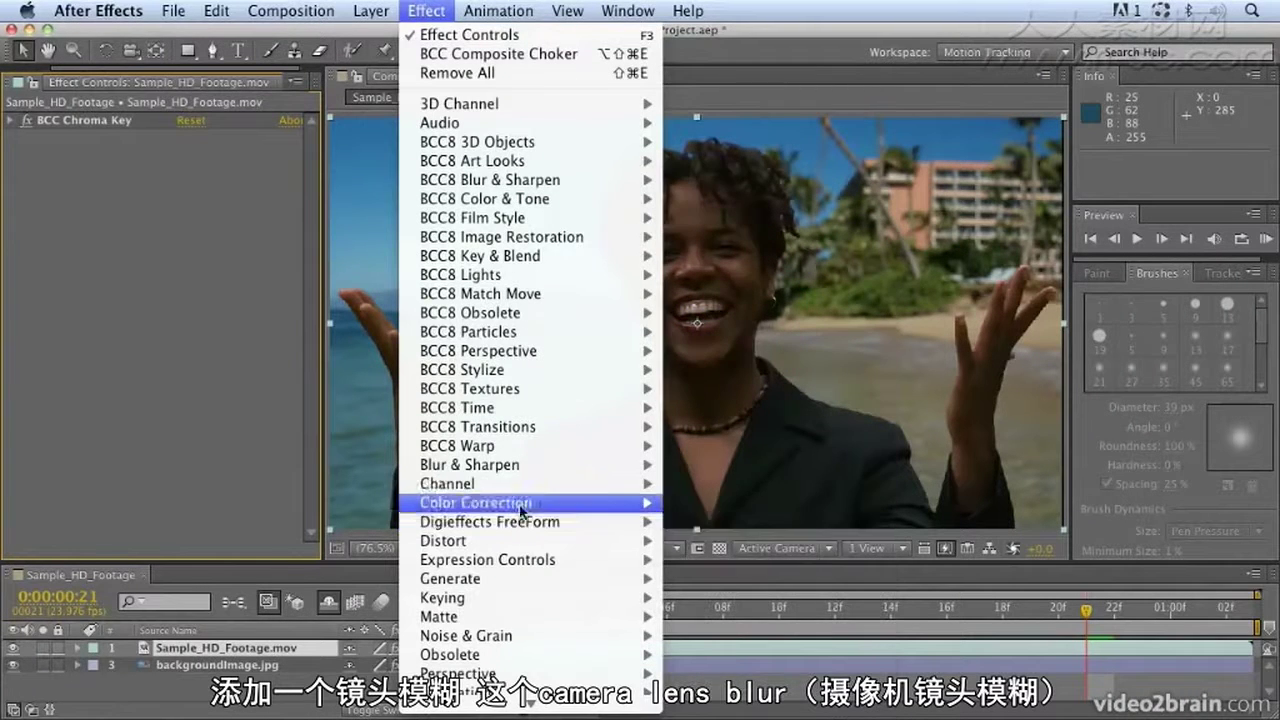
mouse_move(540, 466)
left_click(757, 455)
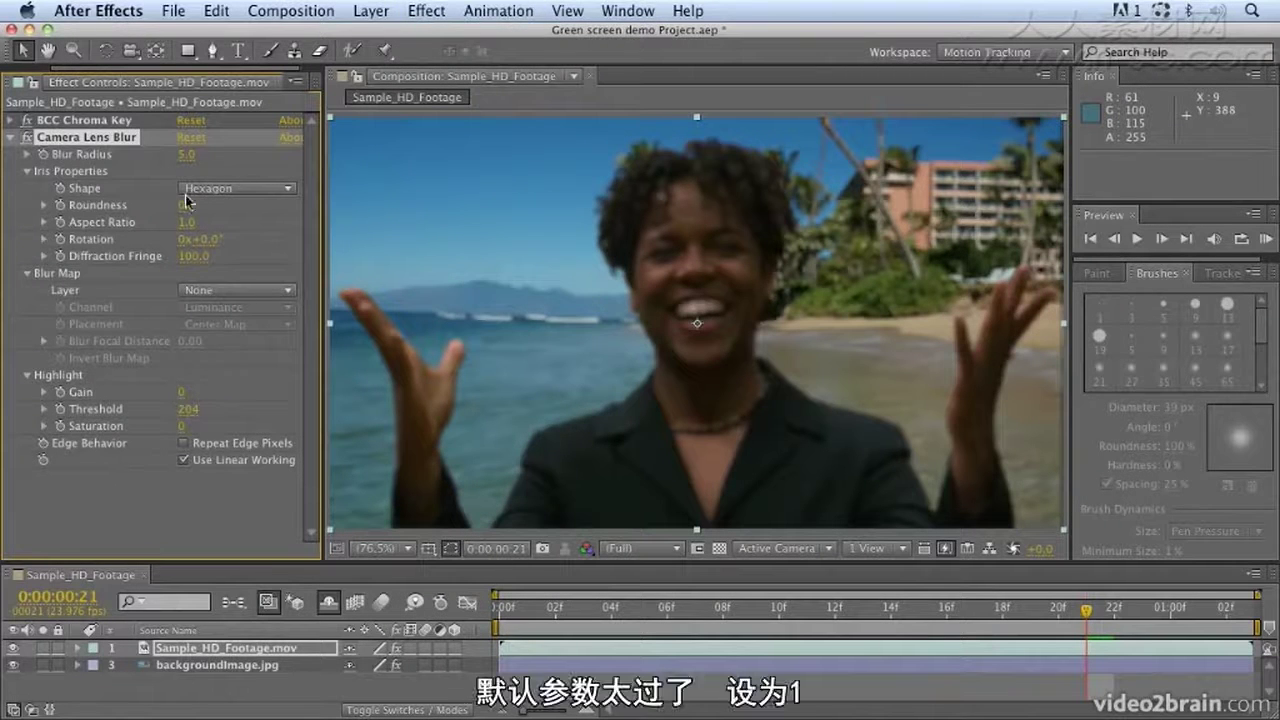
left_click(184, 158)
type("1")
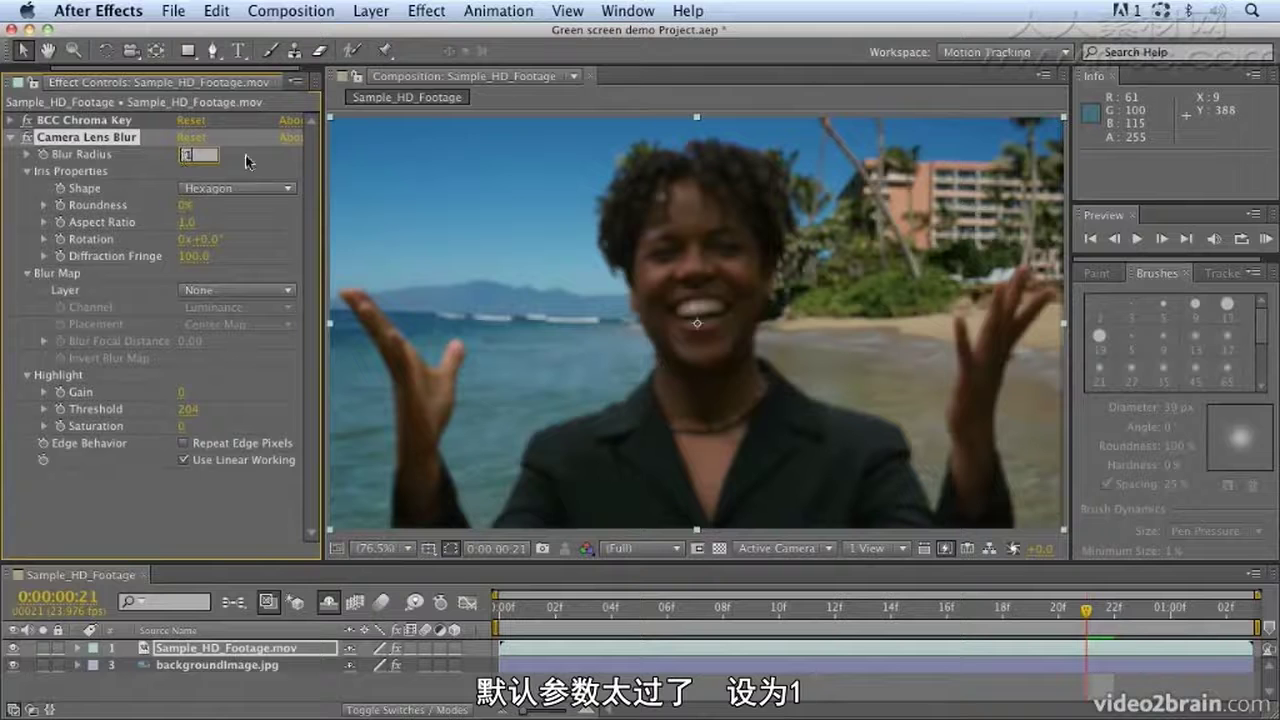
key("Return")
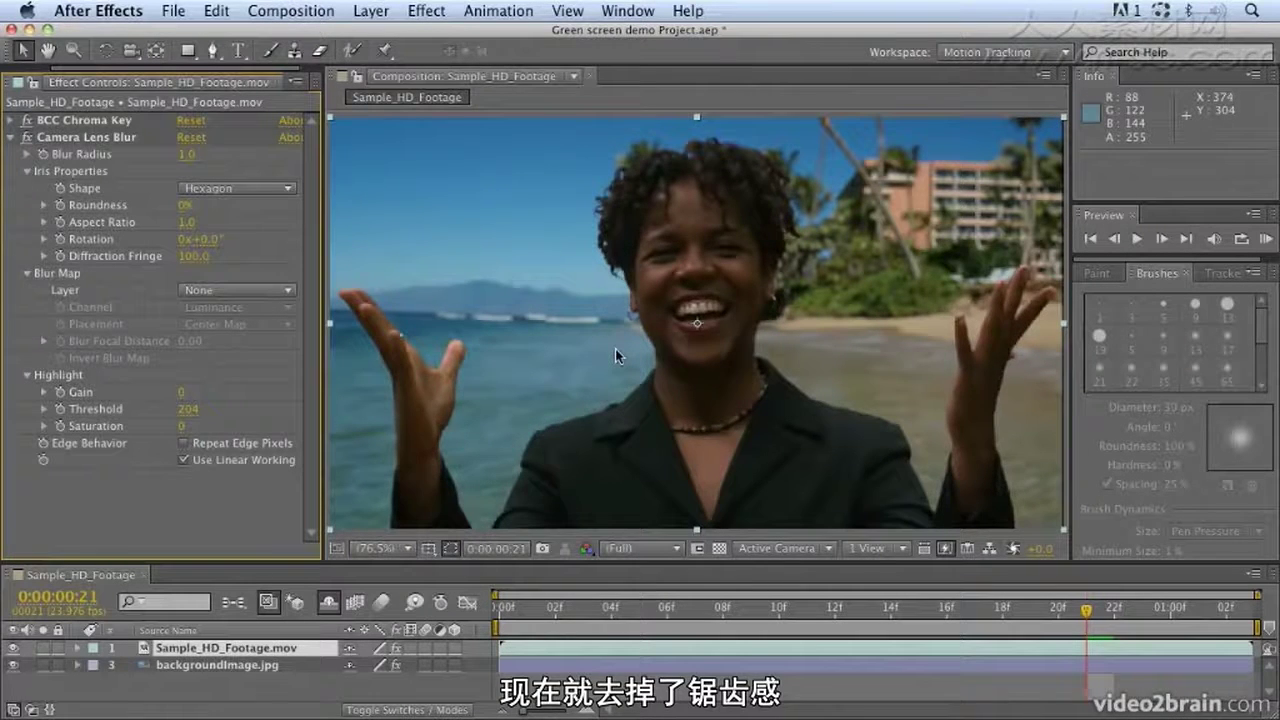
key("KP_0")
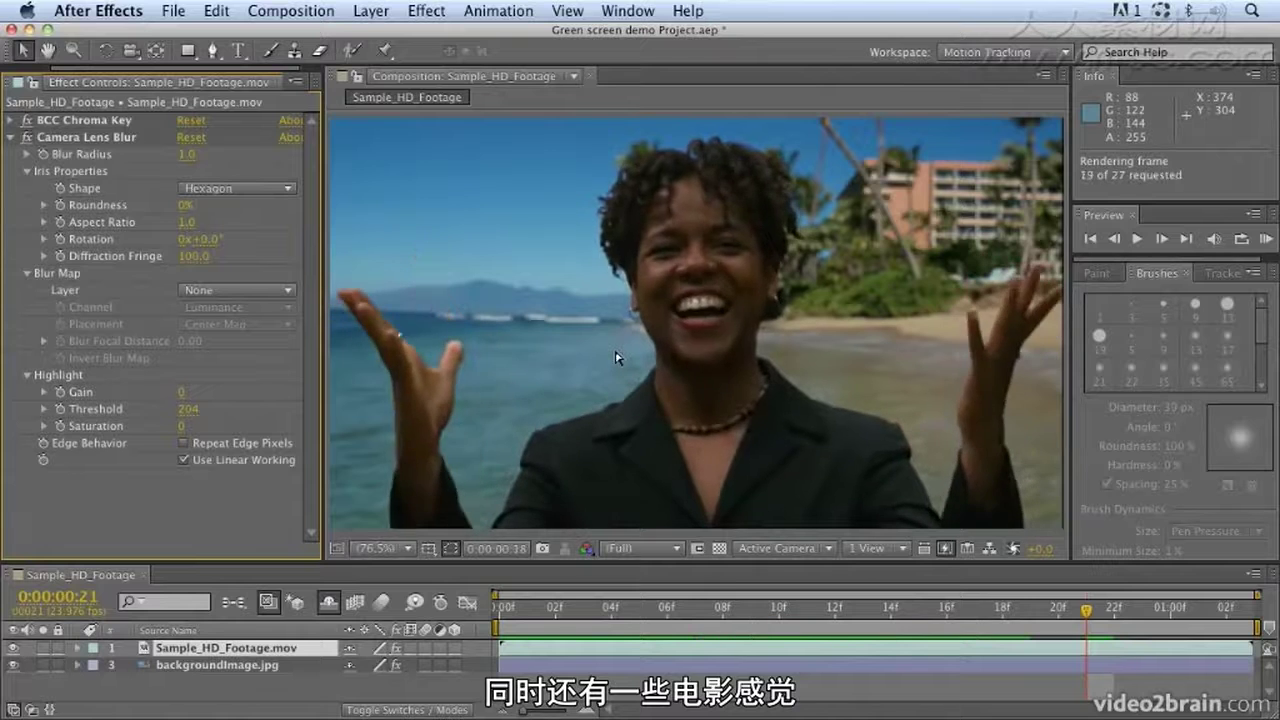
left_click(515, 357)
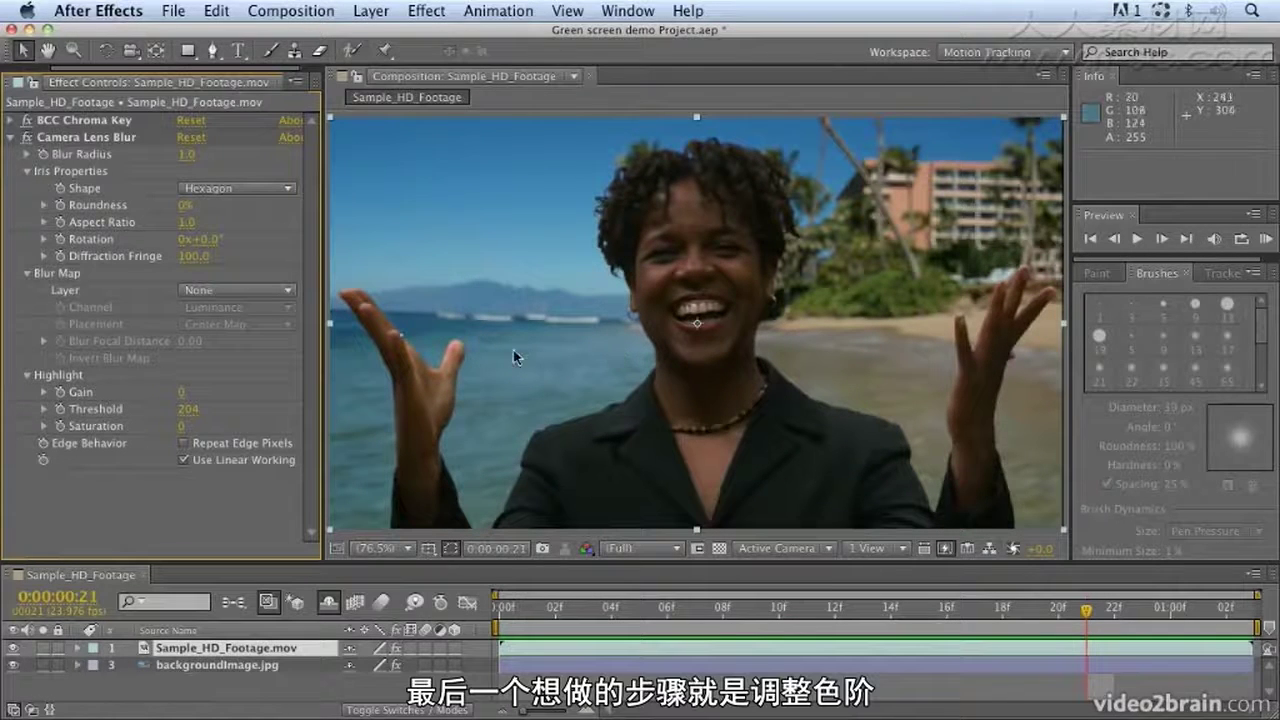
Step: Apply Levels to the Sample_HD_Footage.mov layer and set the RGB Gamma to 1.20 and Input White to 221
left_click(9, 139)
left_click(438, 11)
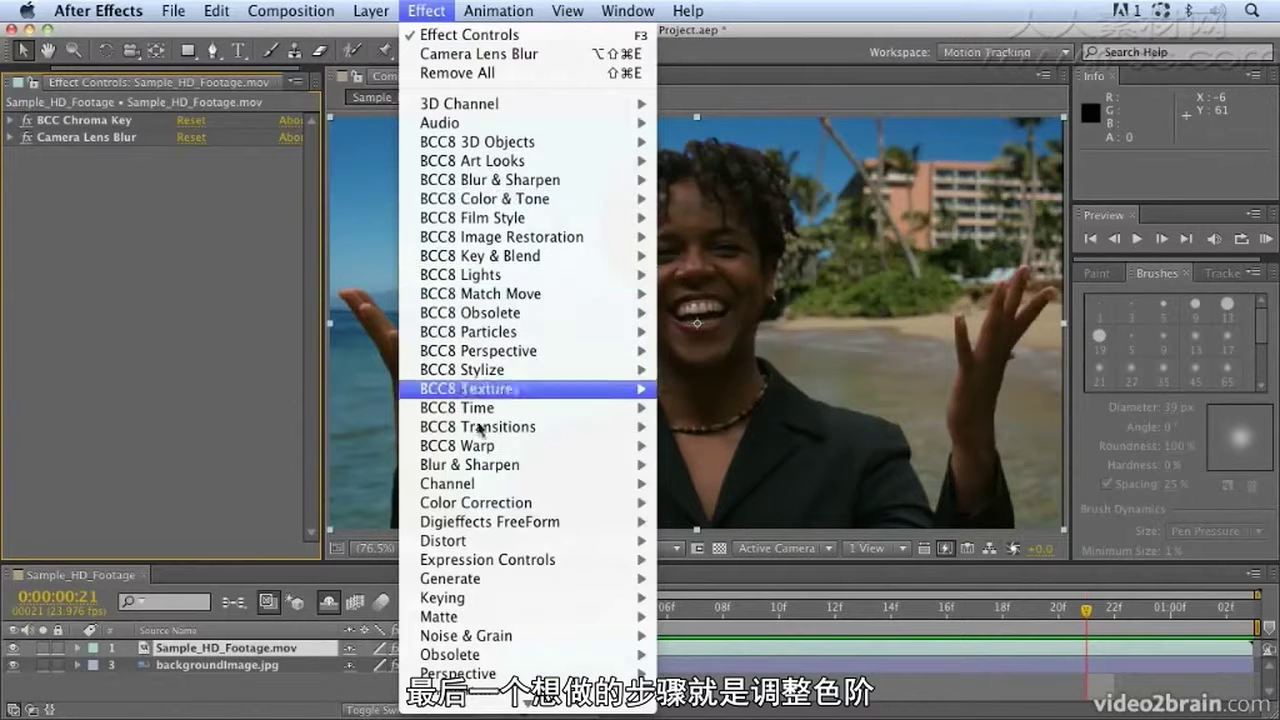
mouse_move(487, 506)
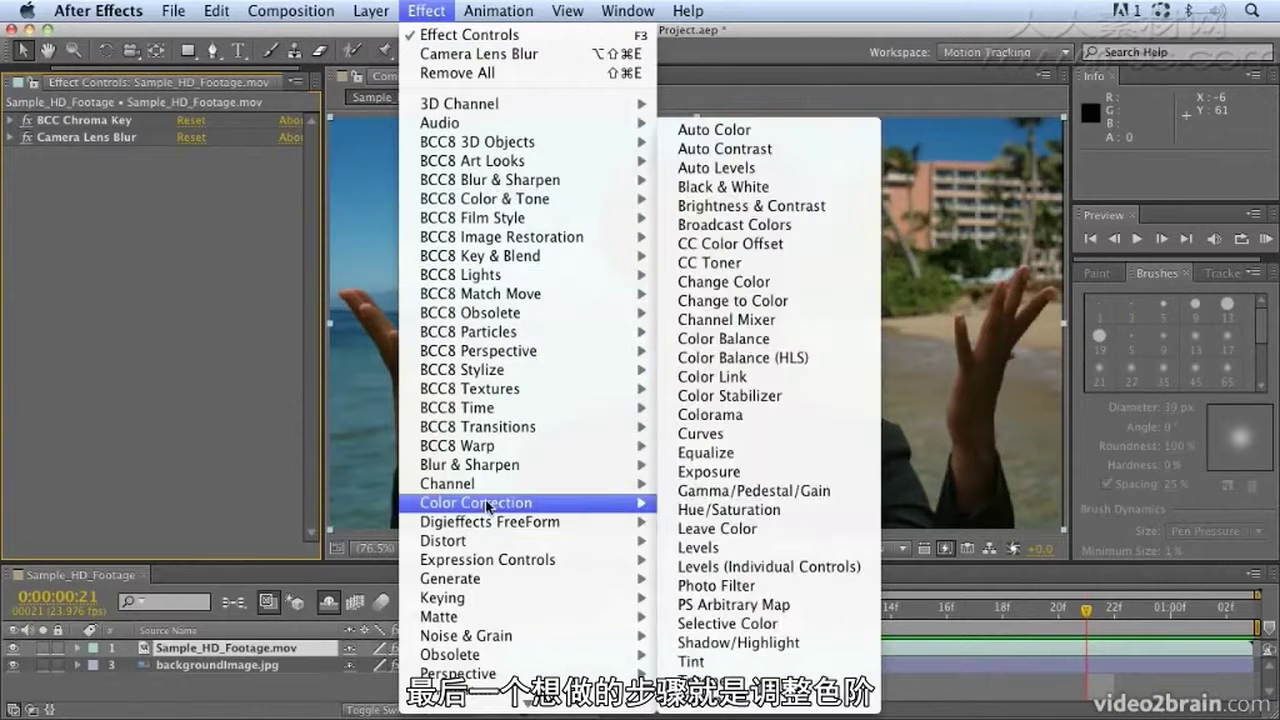
left_click(820, 548)
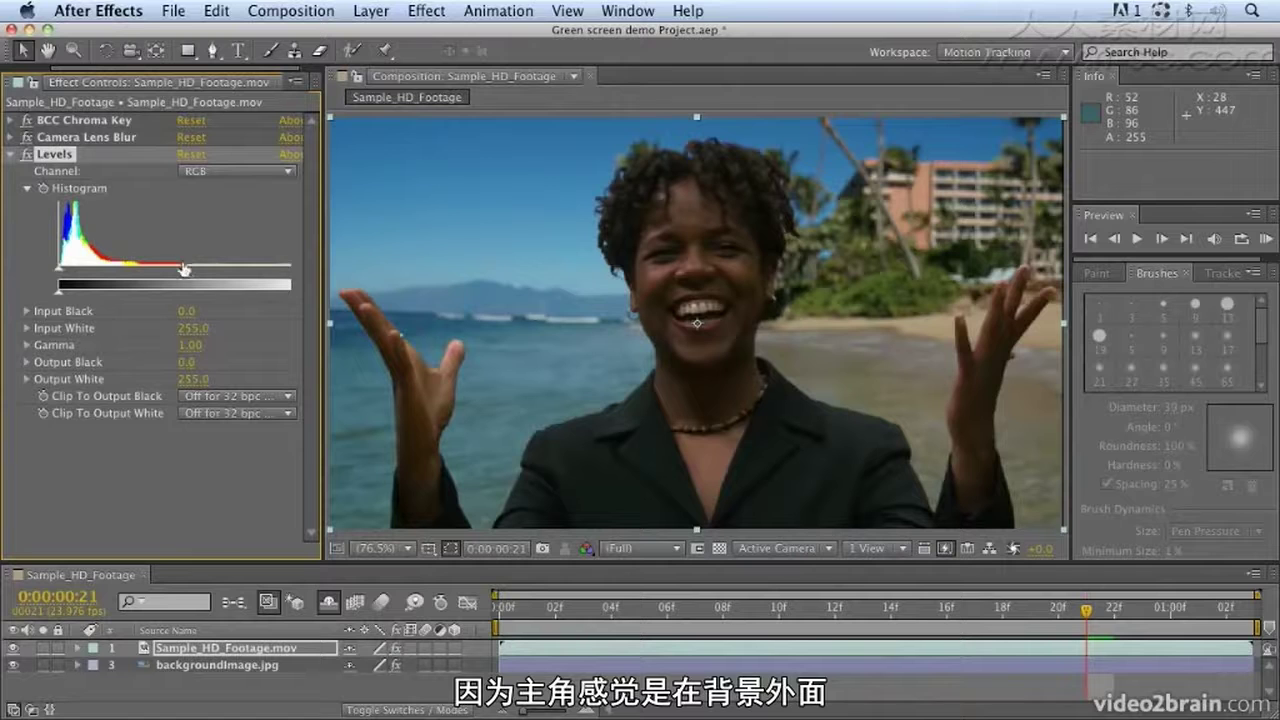
left_click_drag(186, 272, 170, 272)
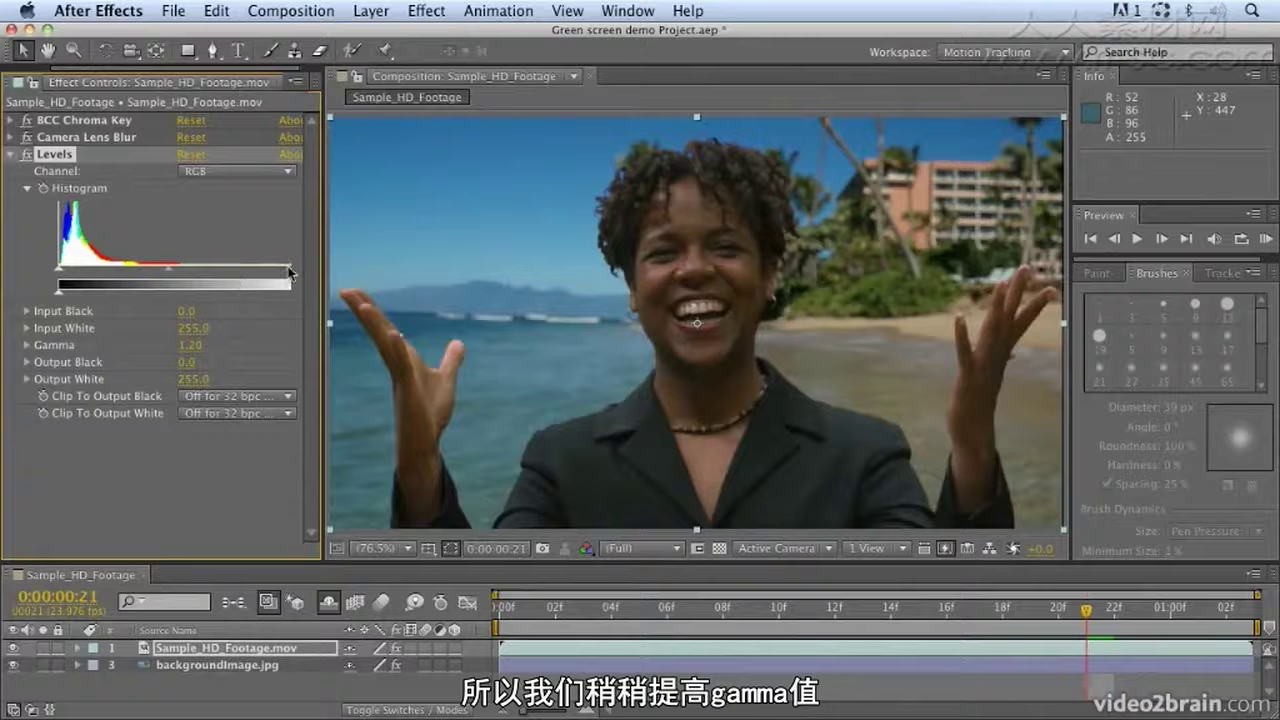
left_click_drag(289, 271, 281, 271)
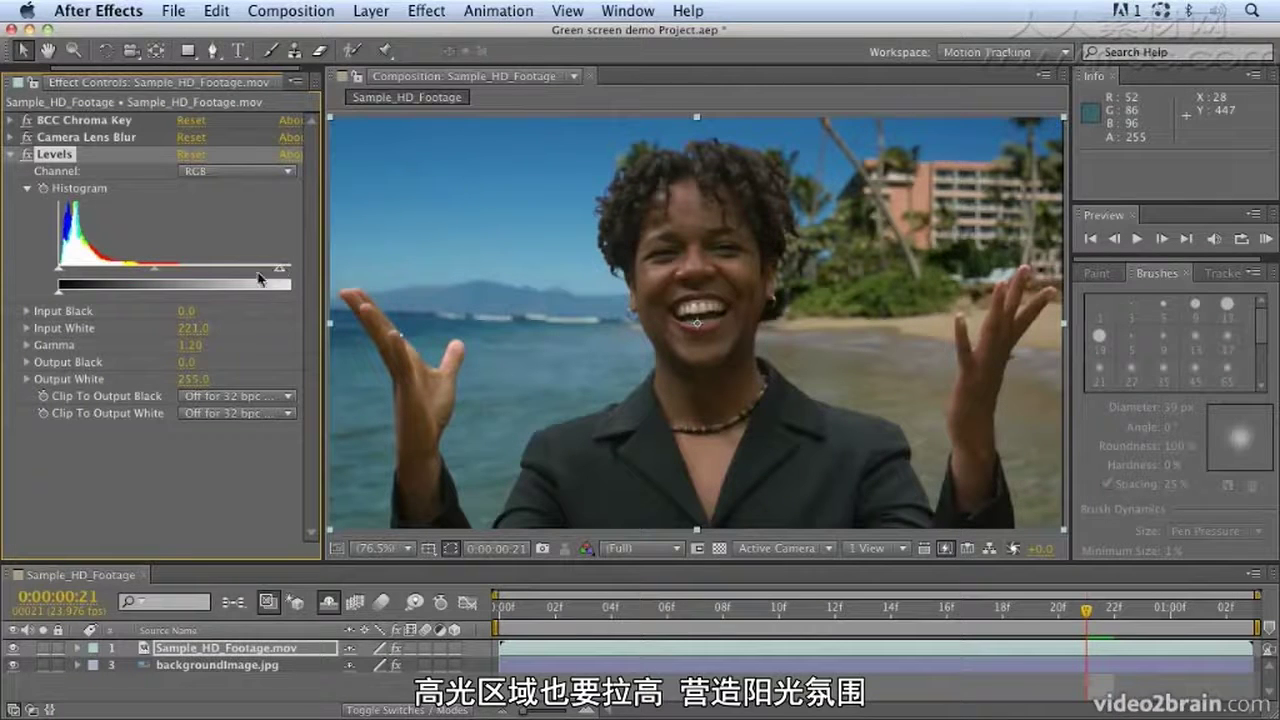
Step: Set the Gamma of the Red channel in Levels to 1.04
left_click(200, 172)
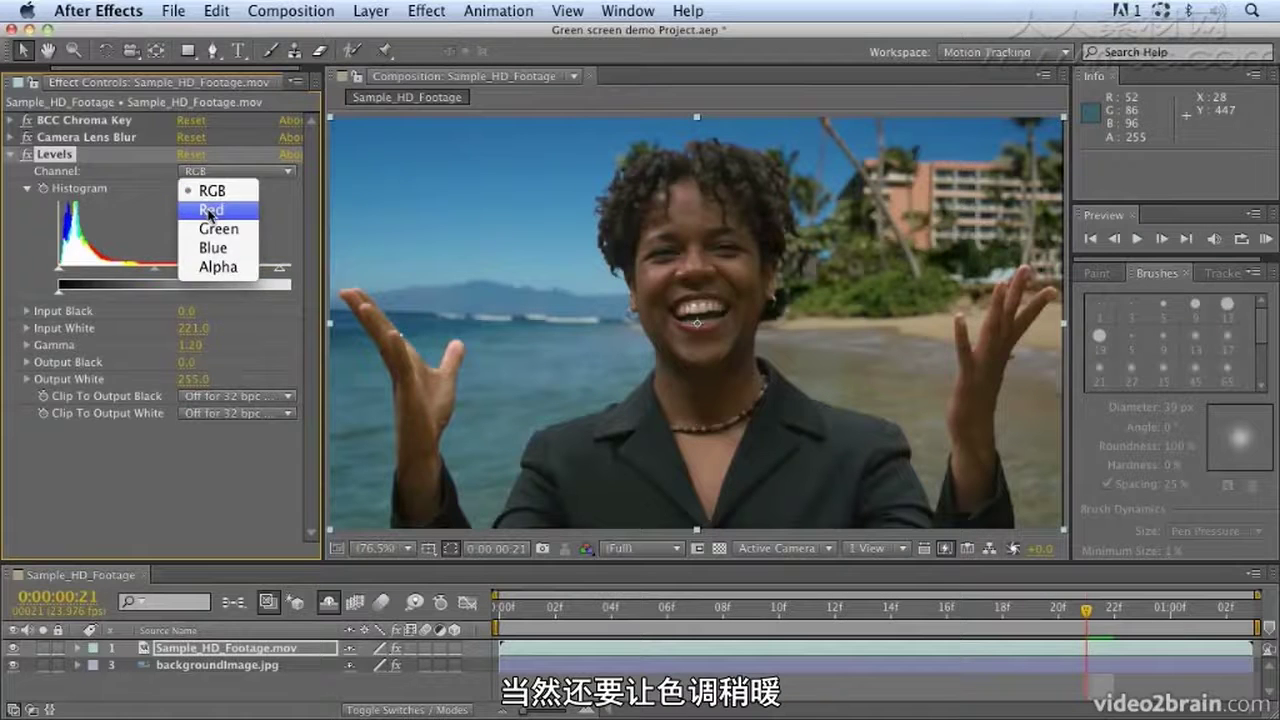
left_click(210, 208)
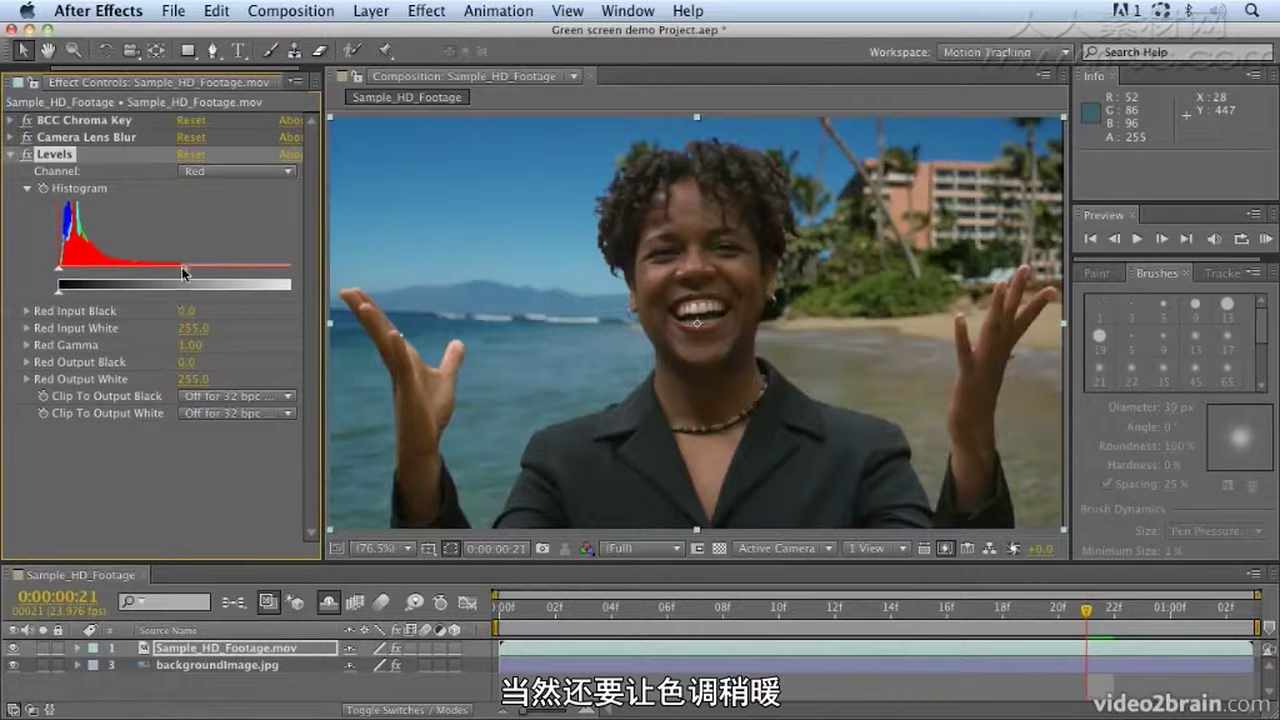
left_click_drag(183, 271, 181, 271)
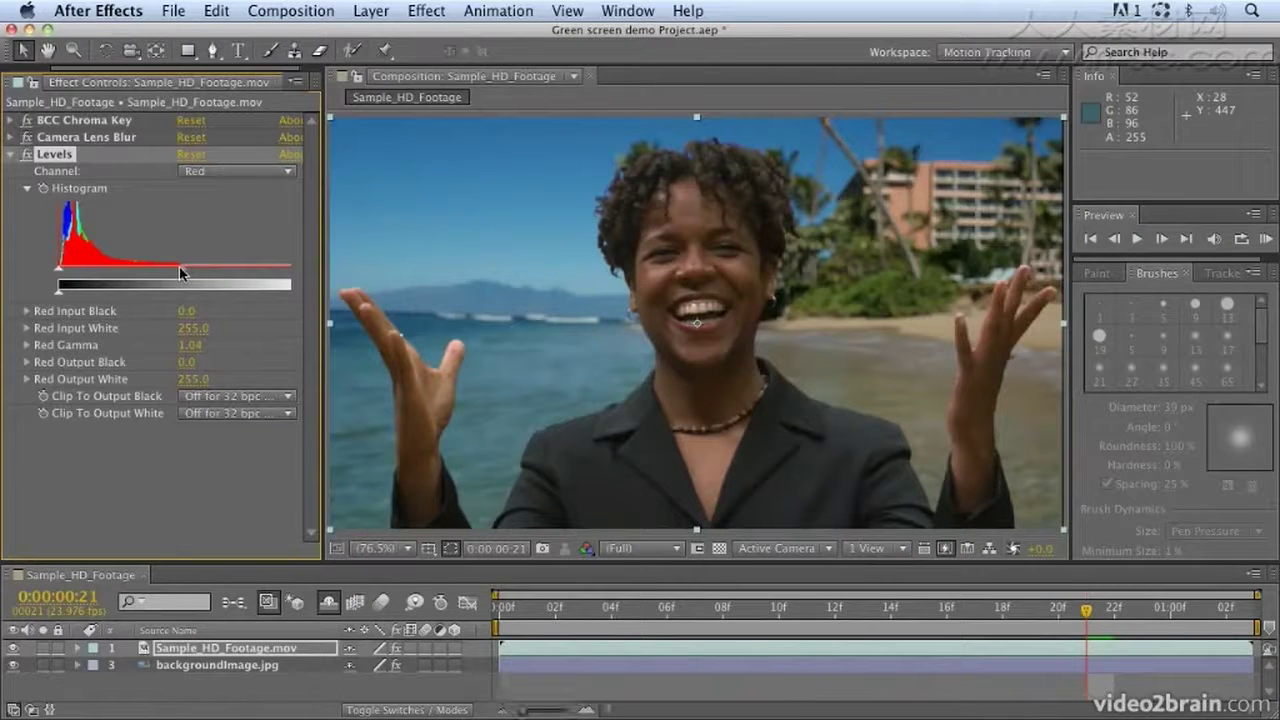
Step: Set the Levels Blue channel to Input White 227 and Gamma 0.94, and preview the color-matched footage
left_click(200, 172)
left_click(214, 249)
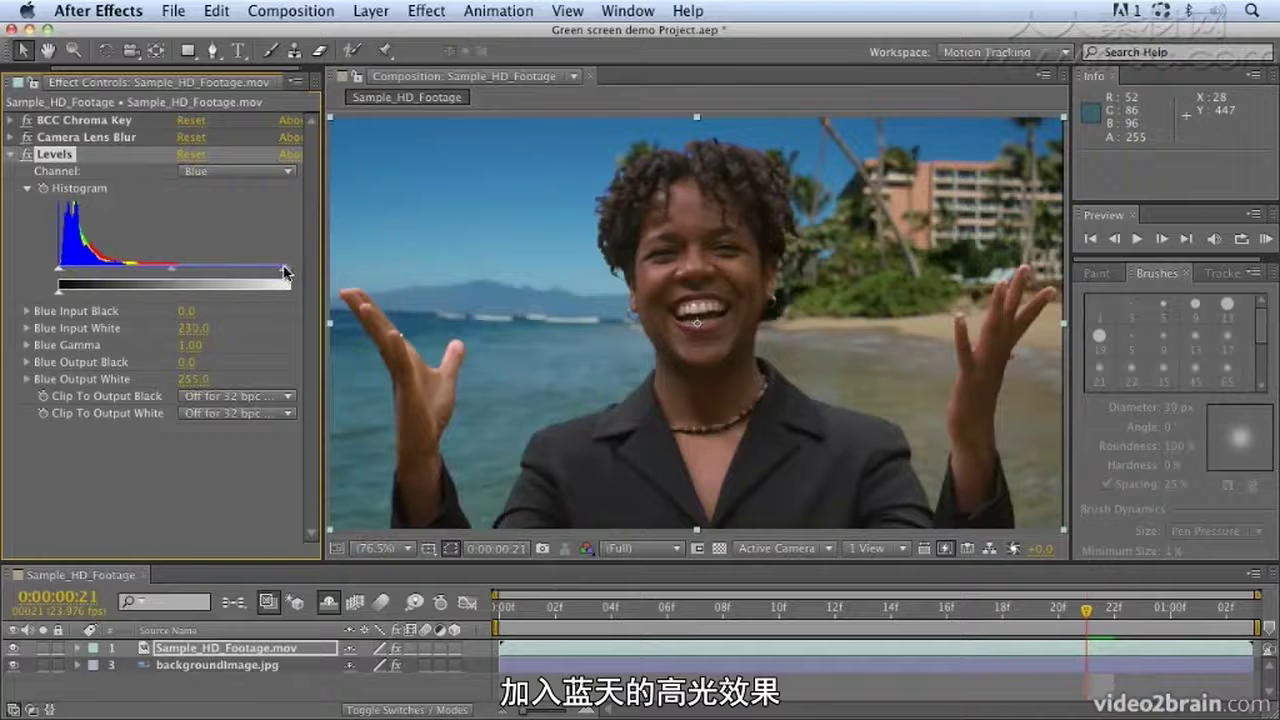
left_click_drag(170, 275, 173, 276)
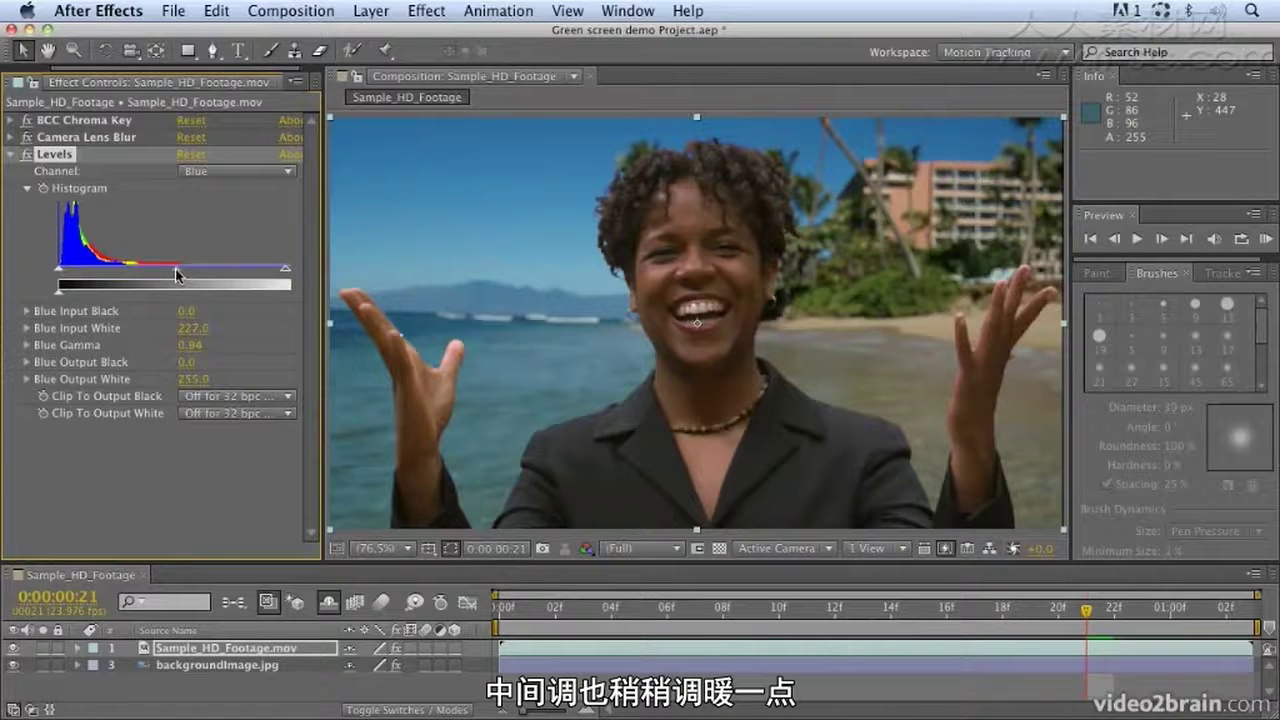
key("KP_0")
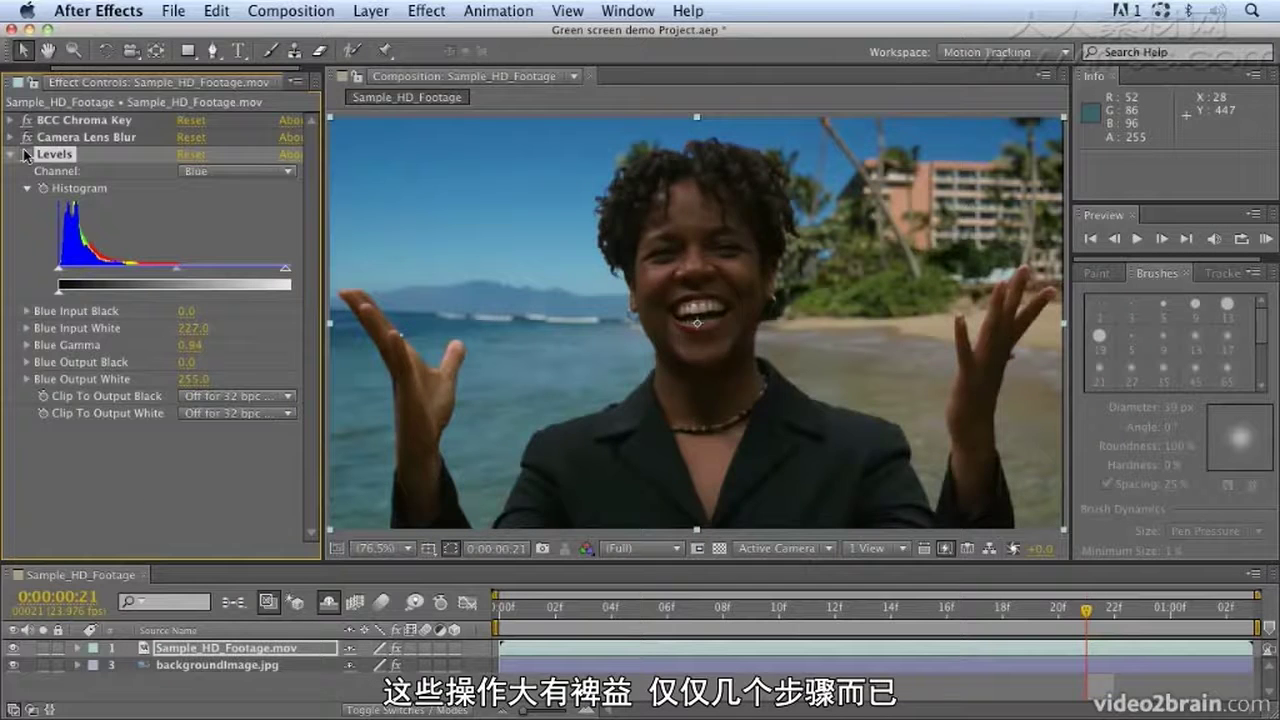